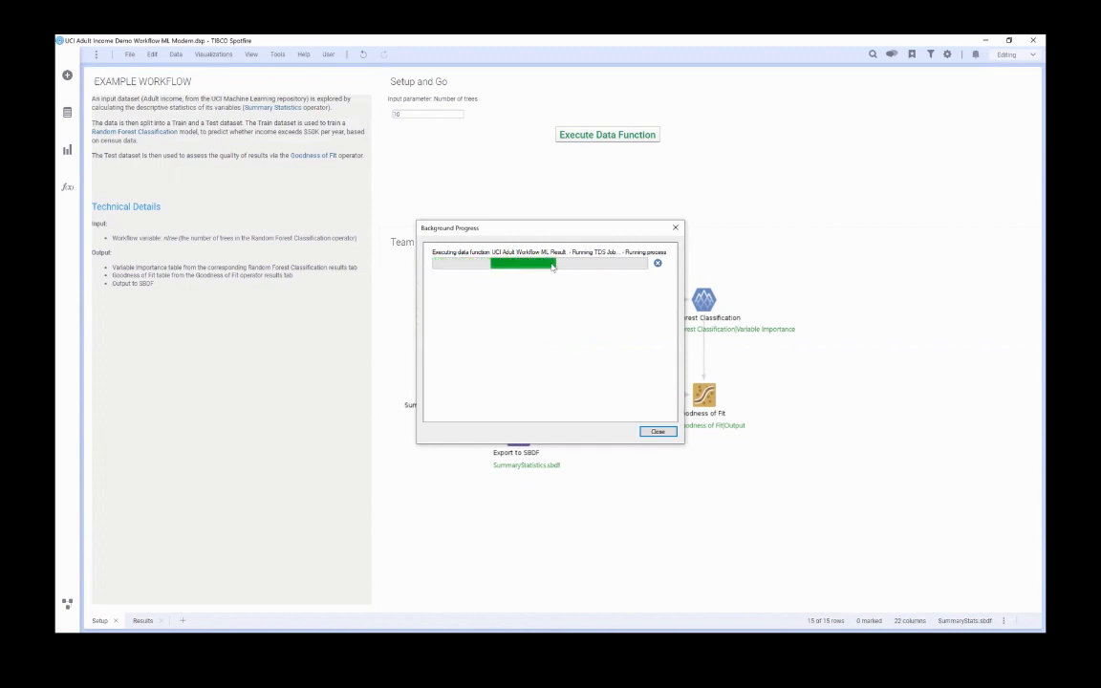
Review the executed data function's output on the Results page and return to the Setup page.
left_click(144, 621)
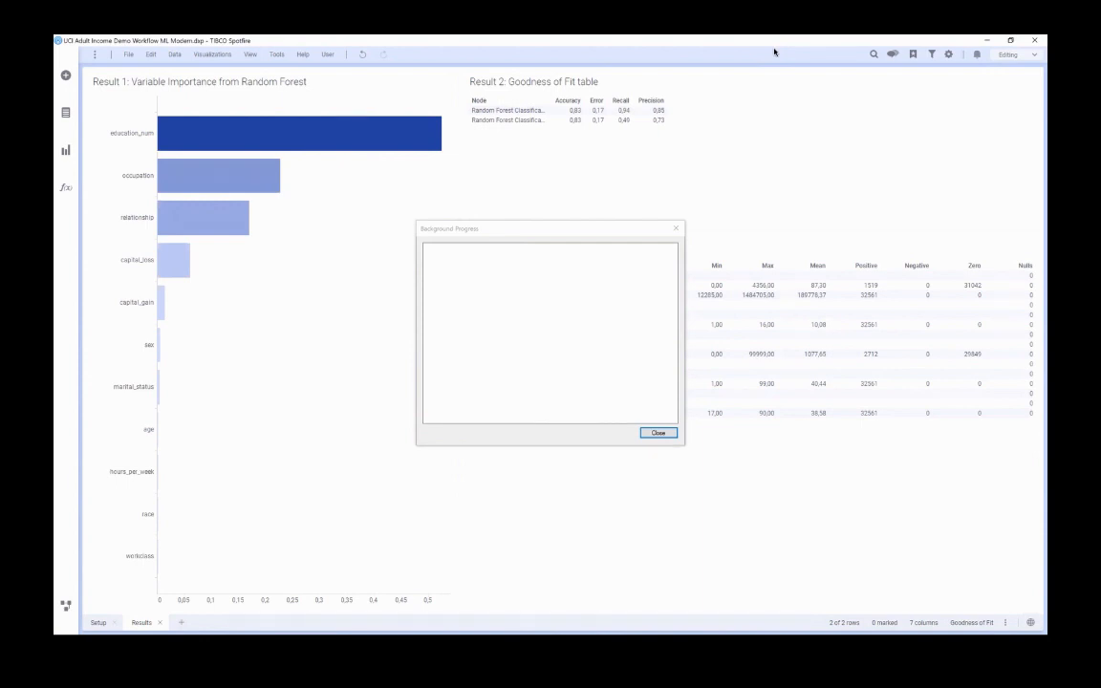
left_click(657, 432)
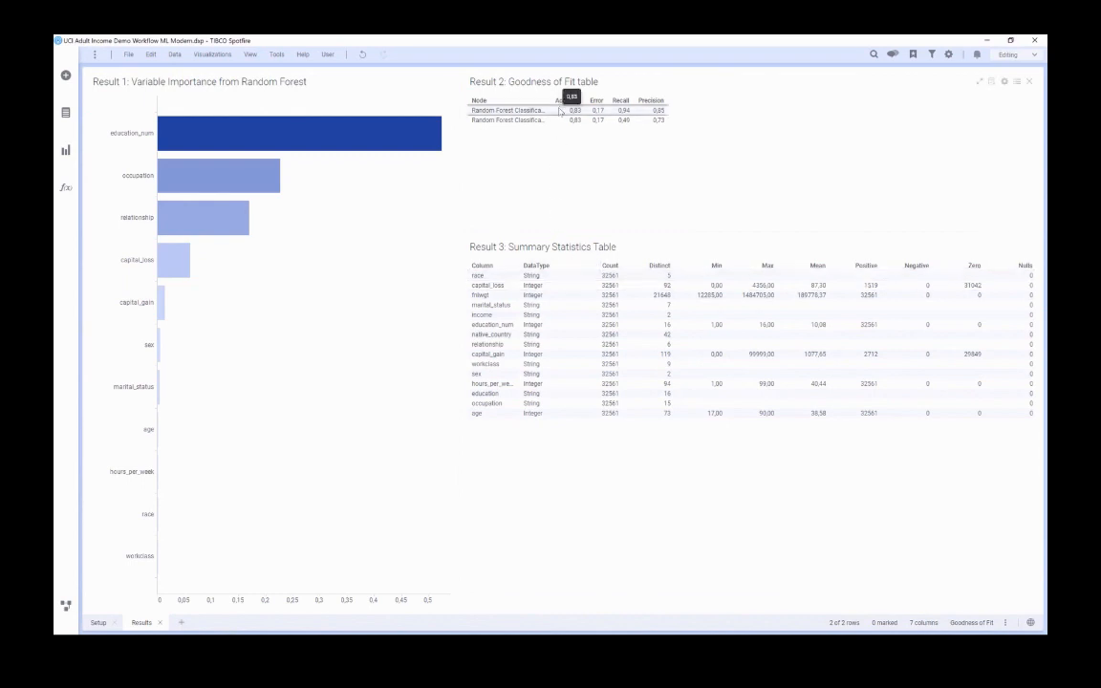
mouse_move(222, 146)
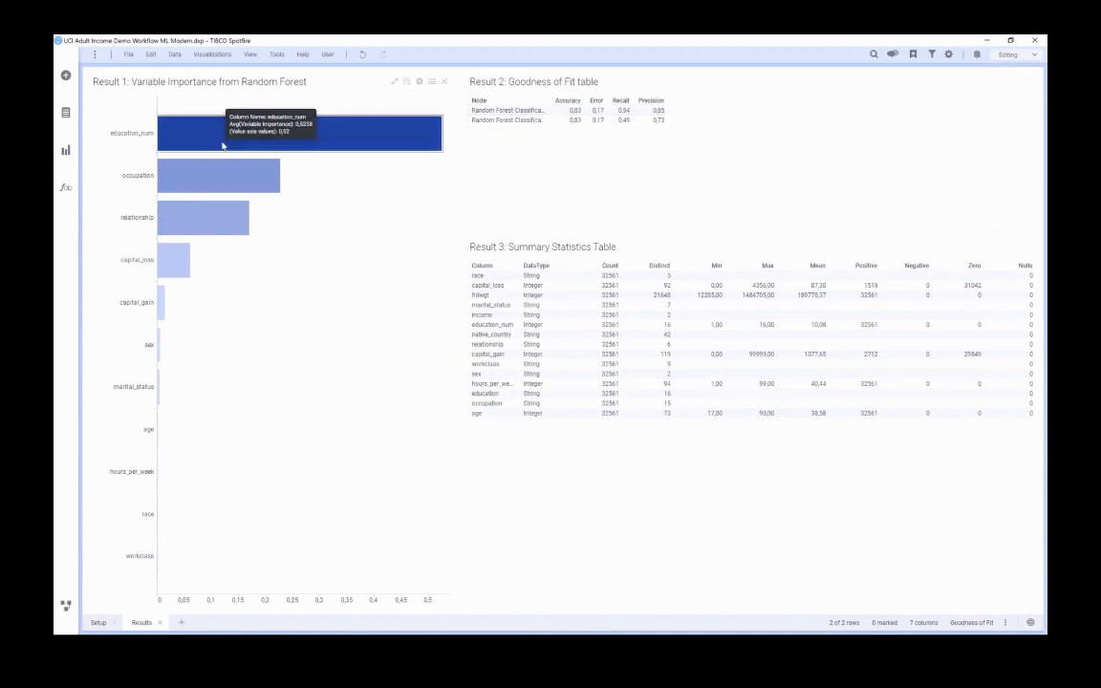
left_click(98, 623)
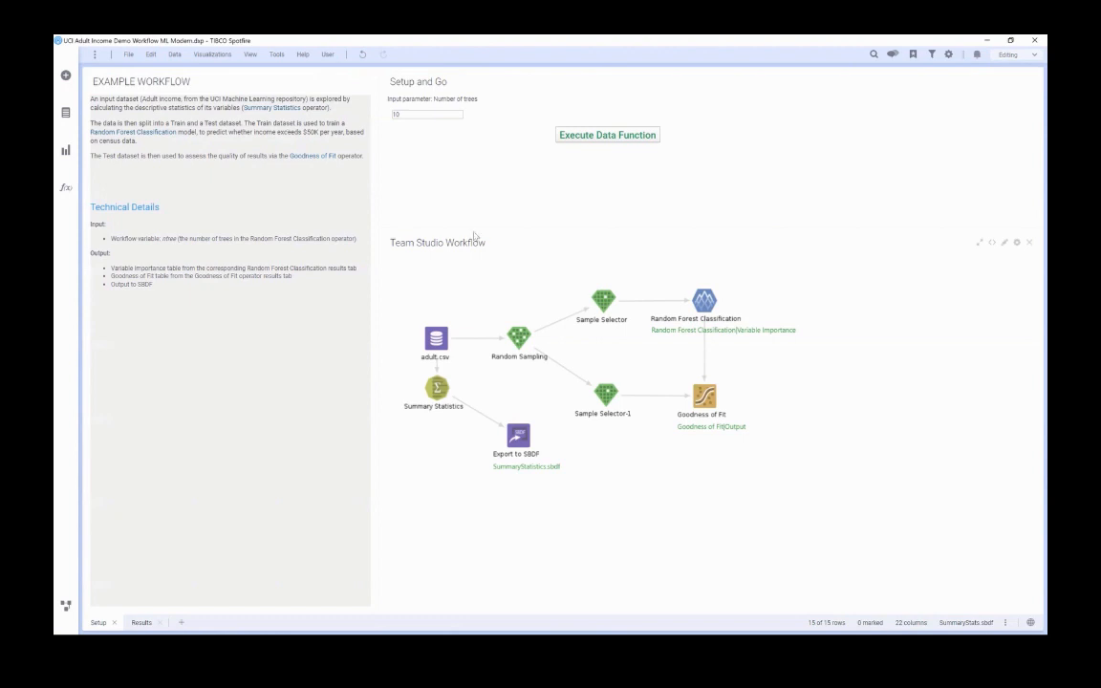
Start a new Team Studio data function and log in to the Team Studio server with its location, the username and the account password.
left_click(277, 54)
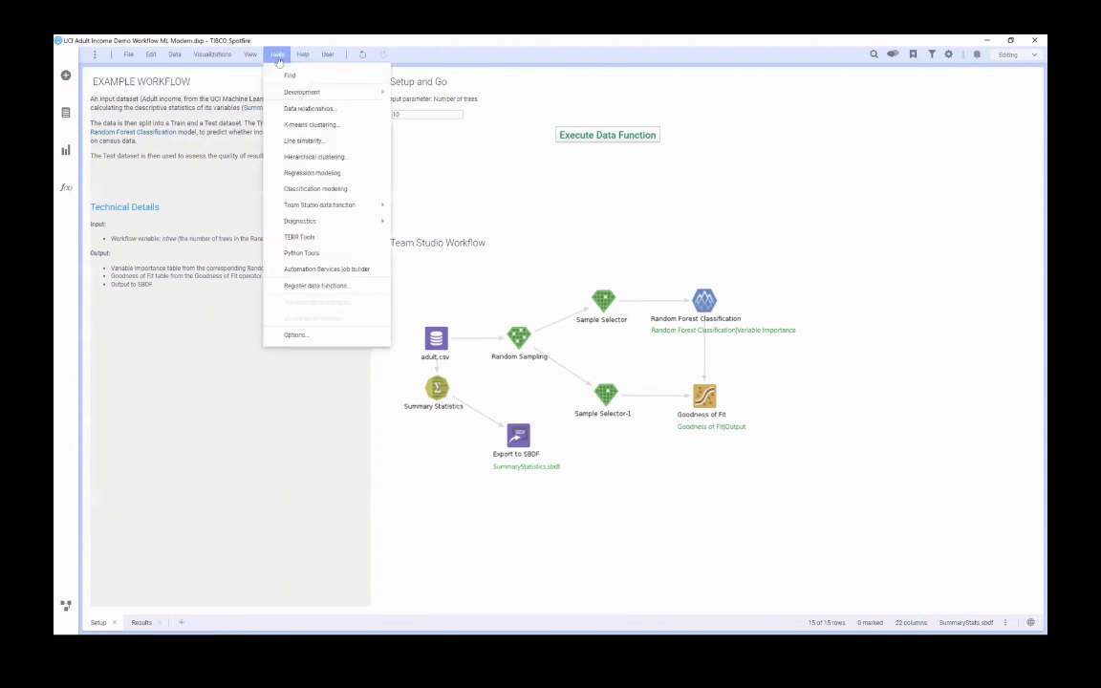
mouse_move(327, 206)
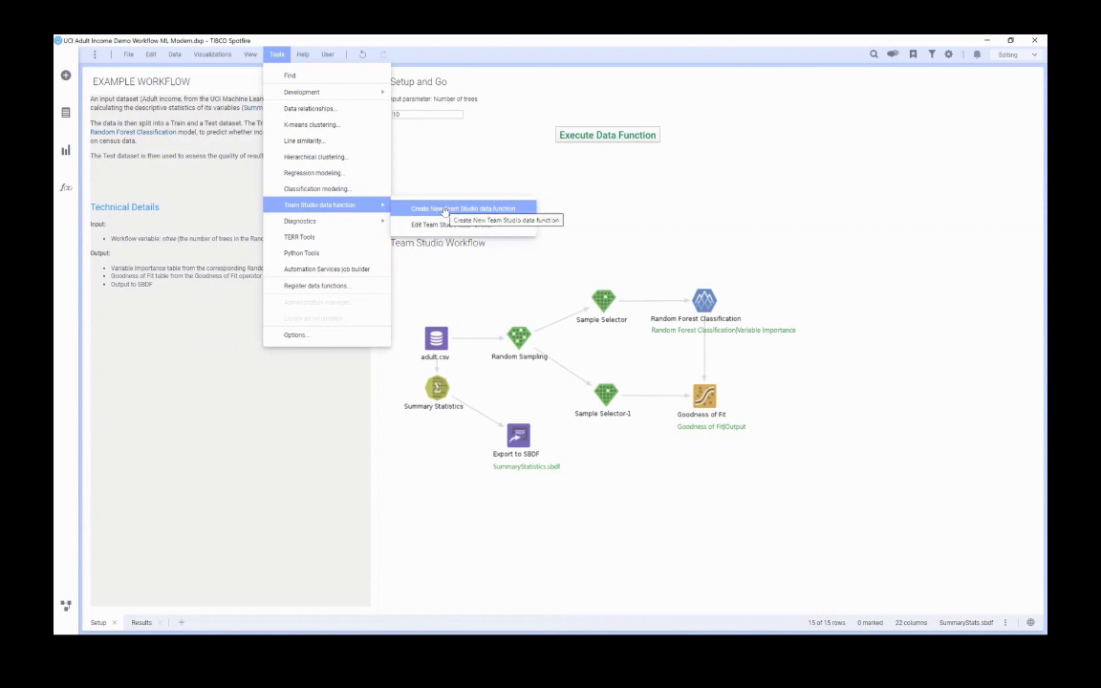
left_click(444, 209)
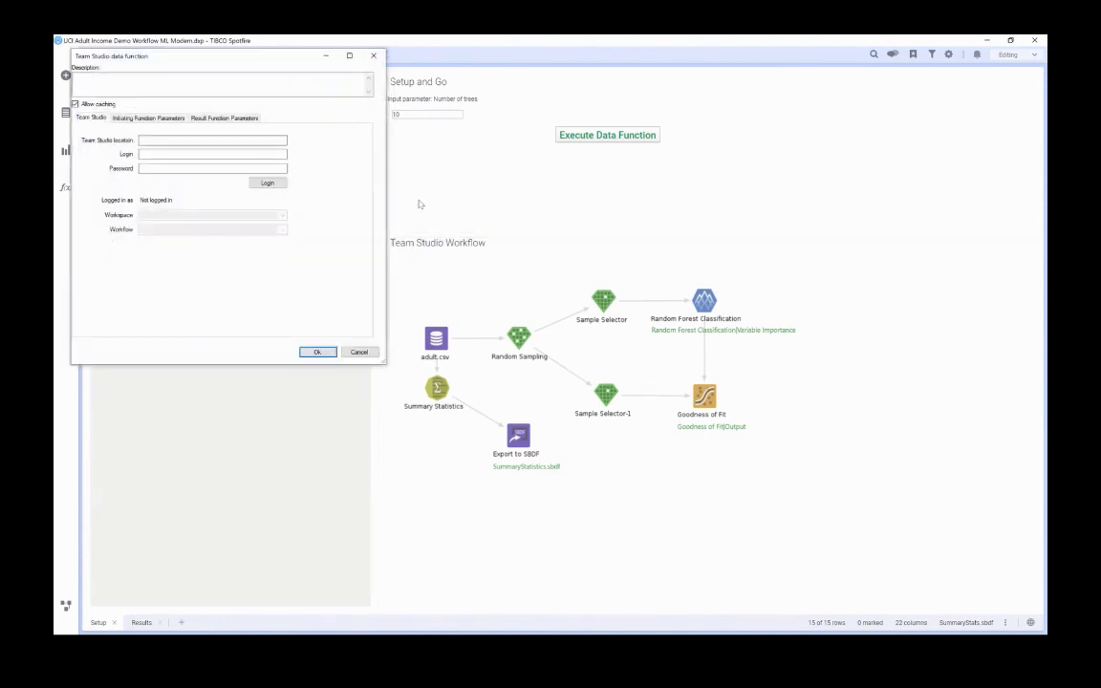
left_click_drag(227, 57, 460, 191)
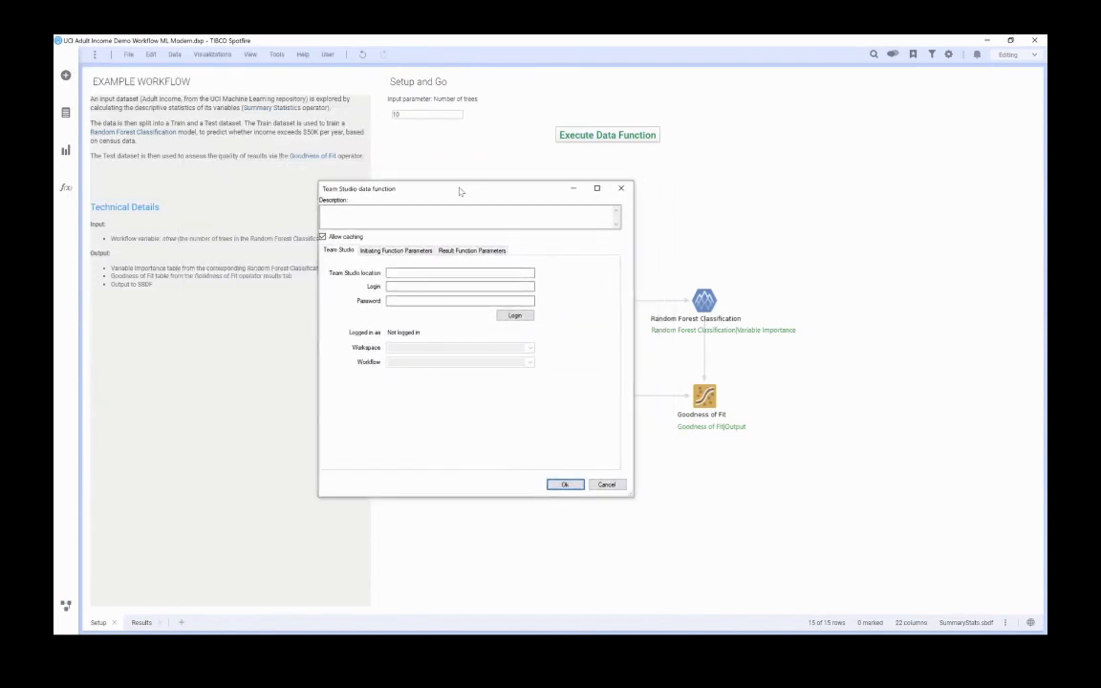
left_click(409, 274)
type("https://qat.single.tds.tibco.com/")
key("Tab")
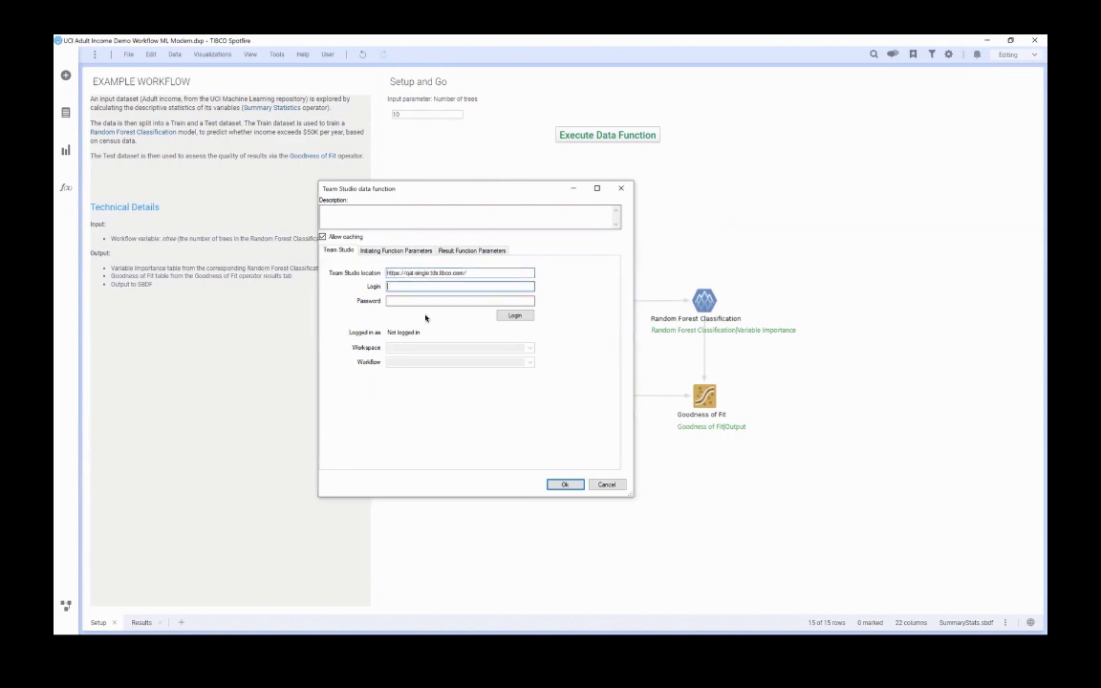
left_click(405, 302)
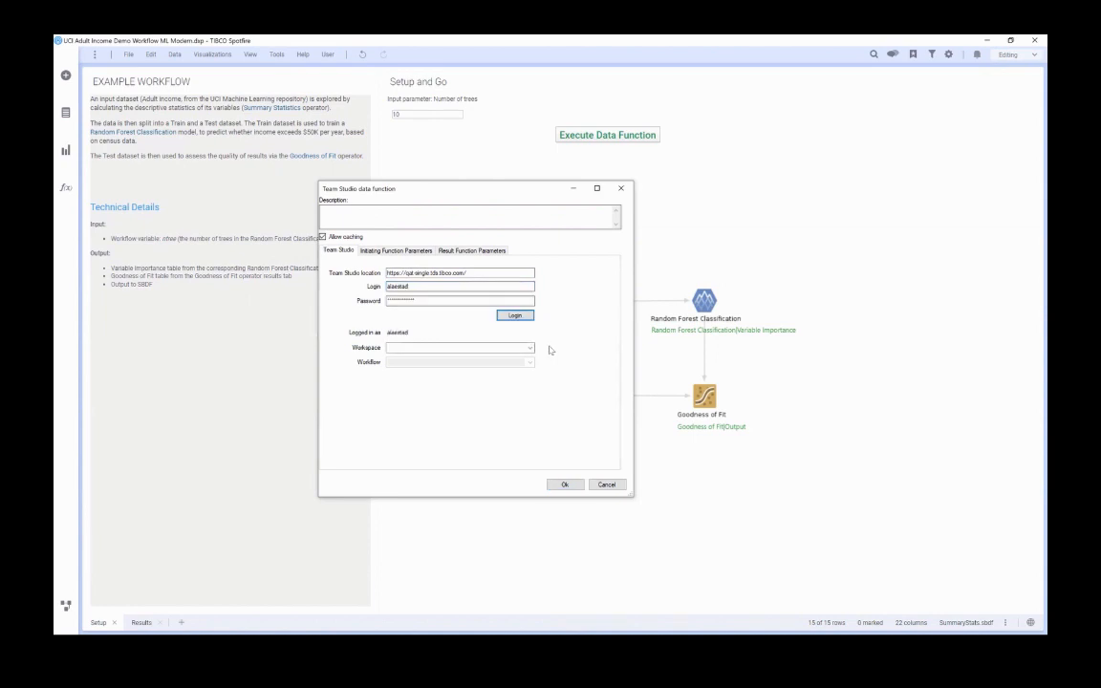
Select the account owner's workspace and the UCI Adult Income workflow for the data function.
left_click(530, 348)
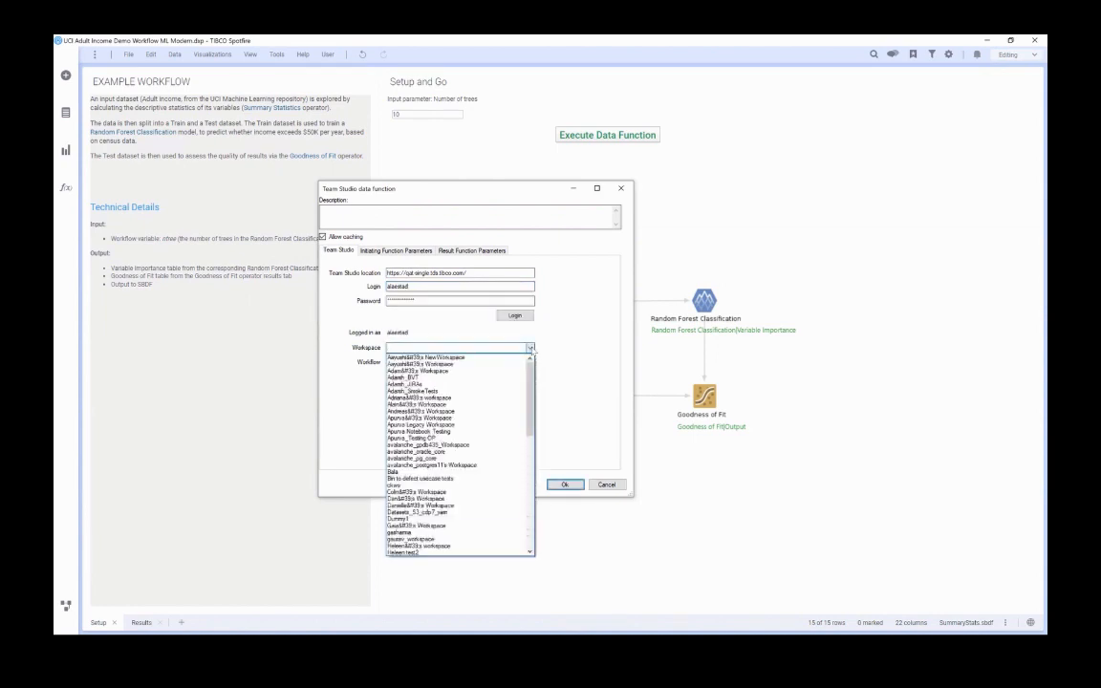
left_click(489, 412)
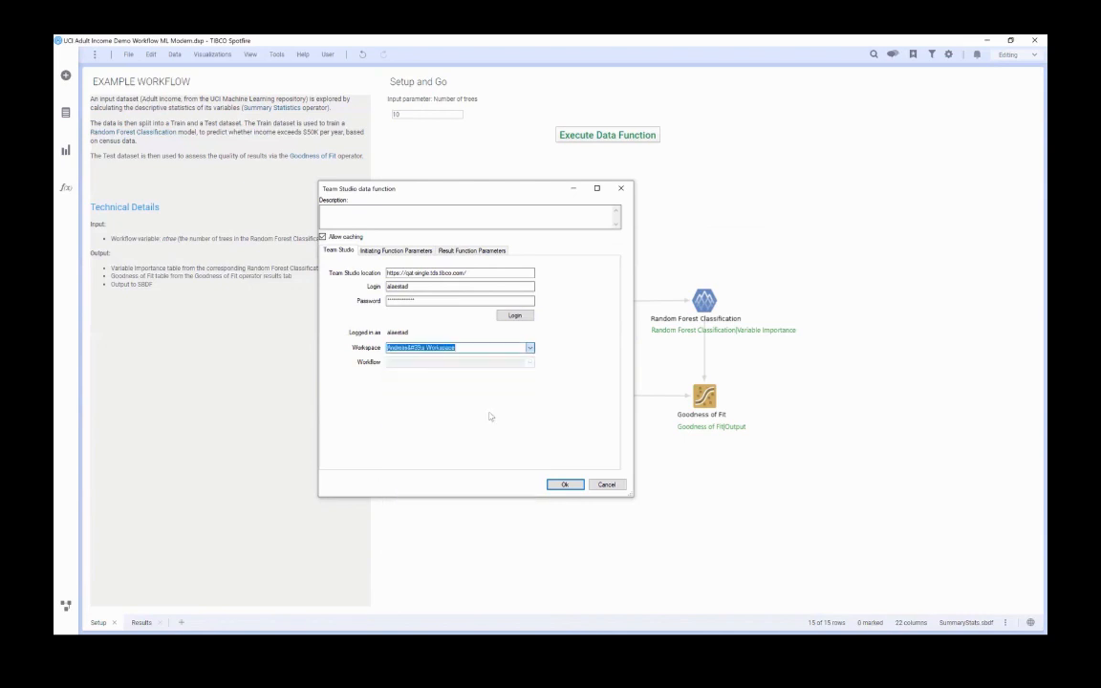
left_click(530, 362)
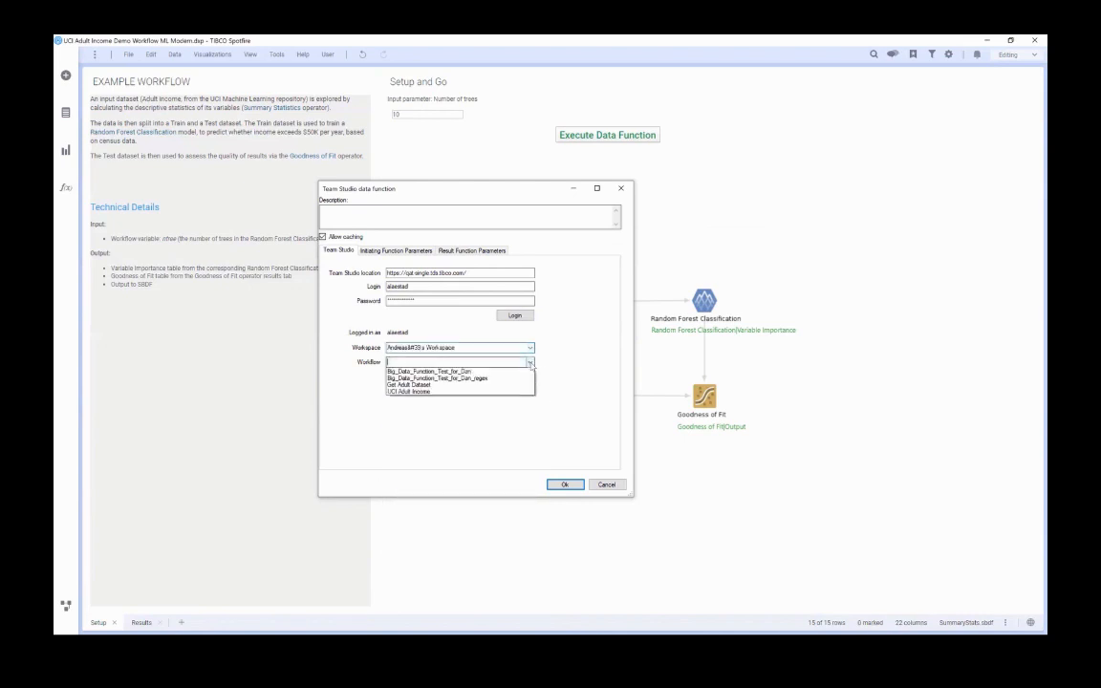
left_click(488, 407)
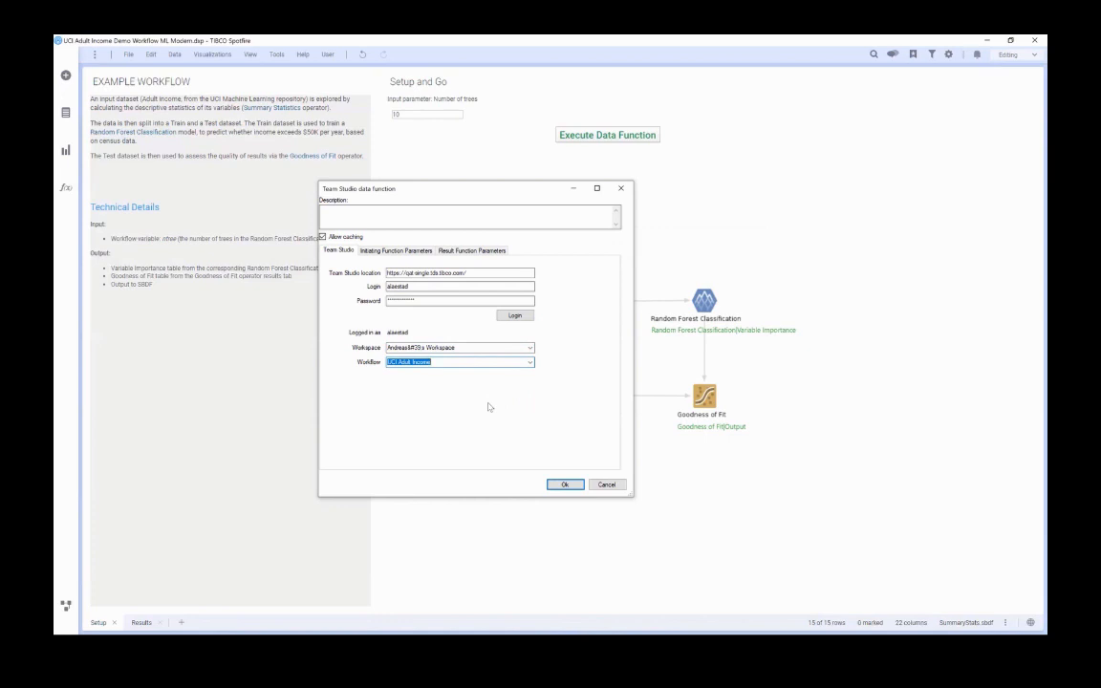
Add an Integer input parameter ntree to the initiating function, described as "The number of tree for the Random Forest Classification operator".
left_click(410, 252)
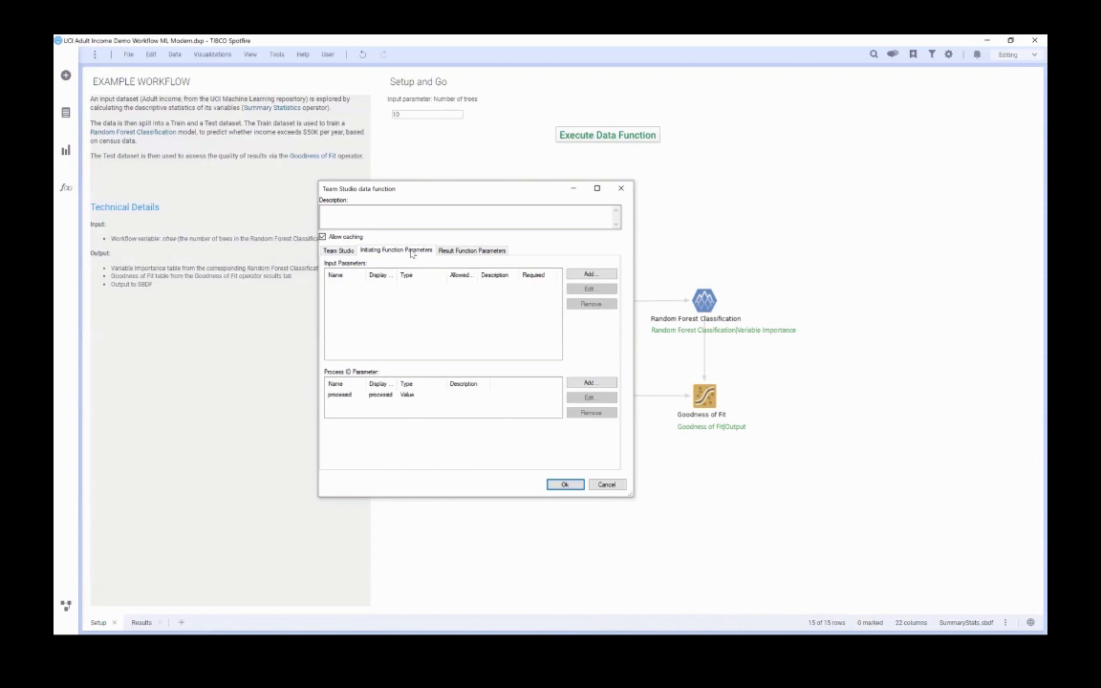
left_click(590, 275)
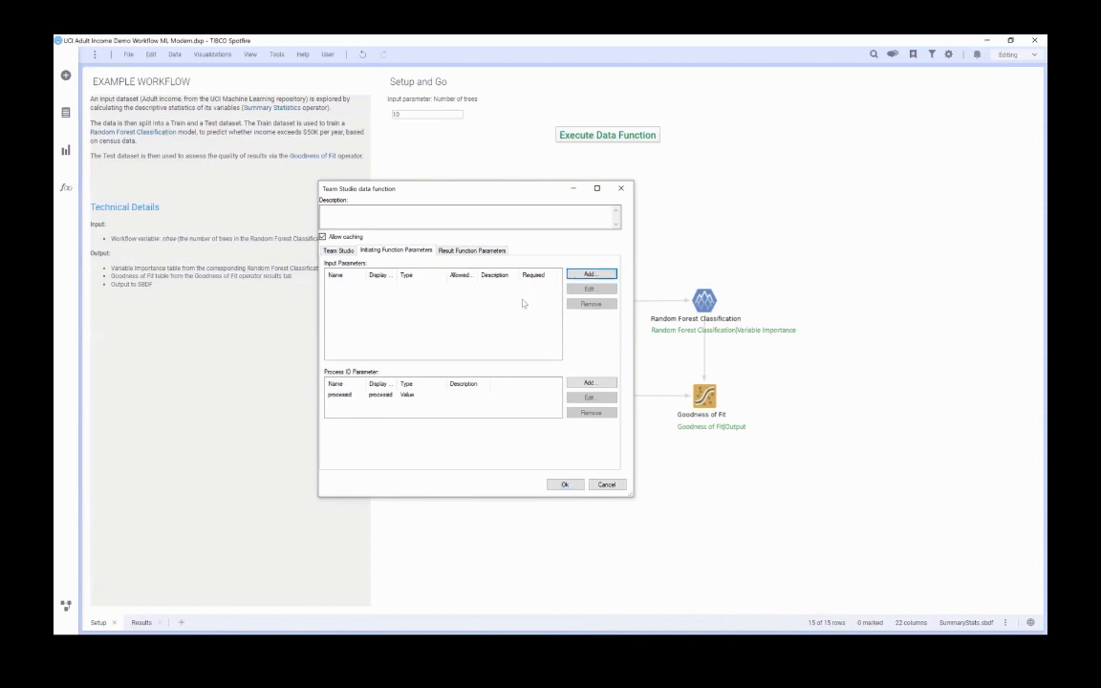
left_click(588, 275)
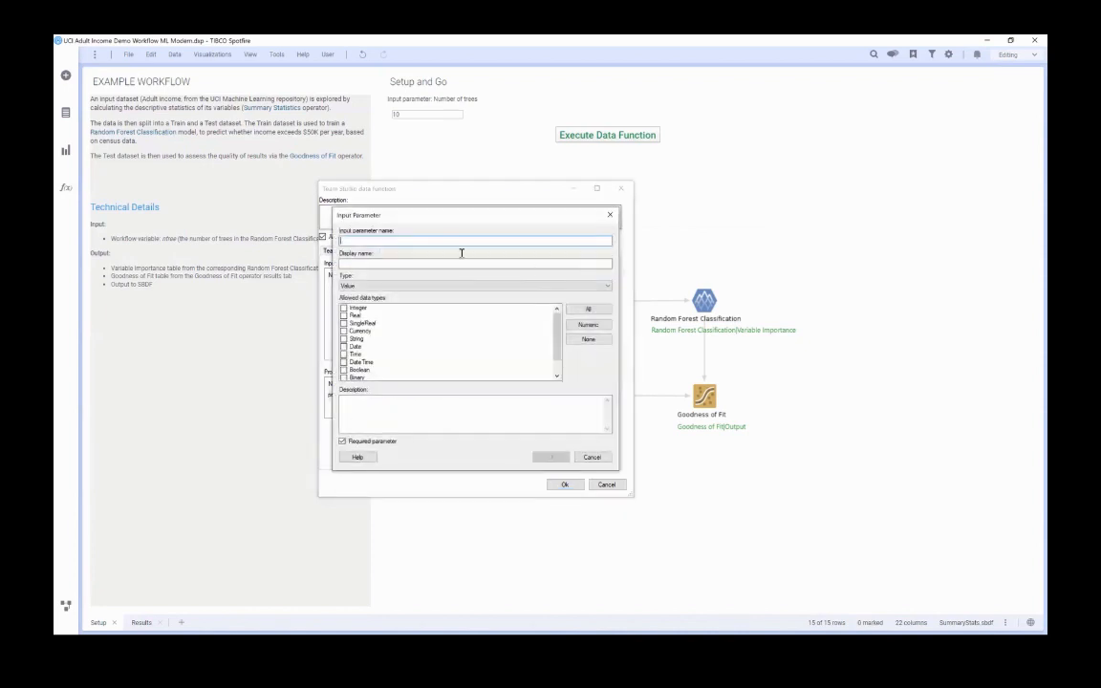
type("ntree")
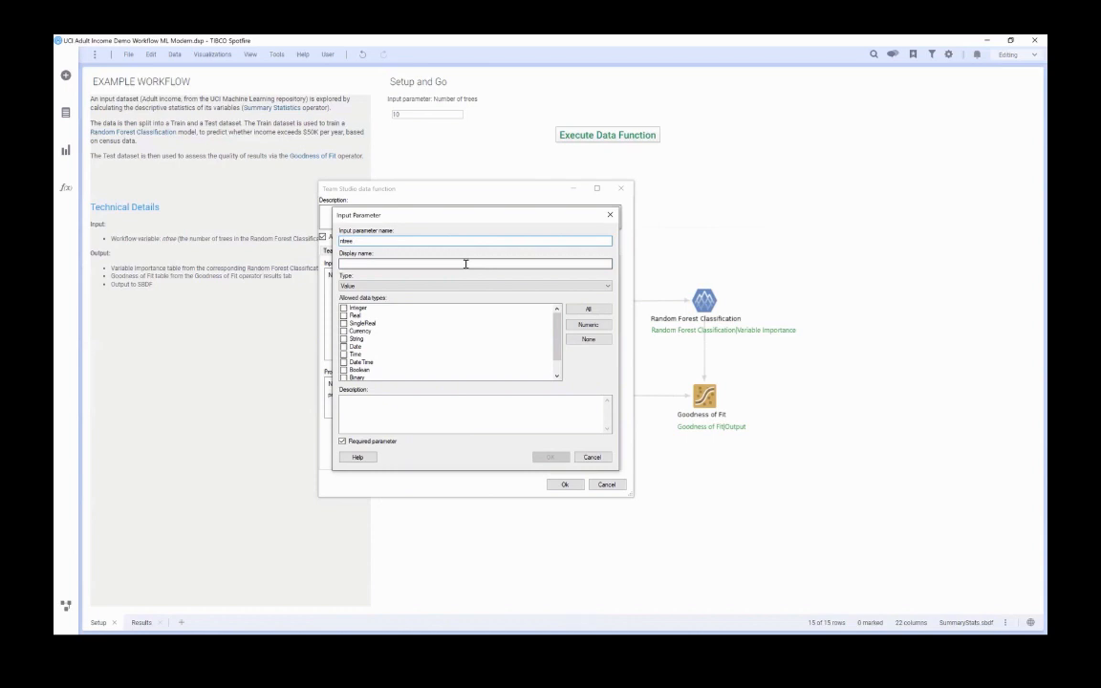
left_click(416, 405)
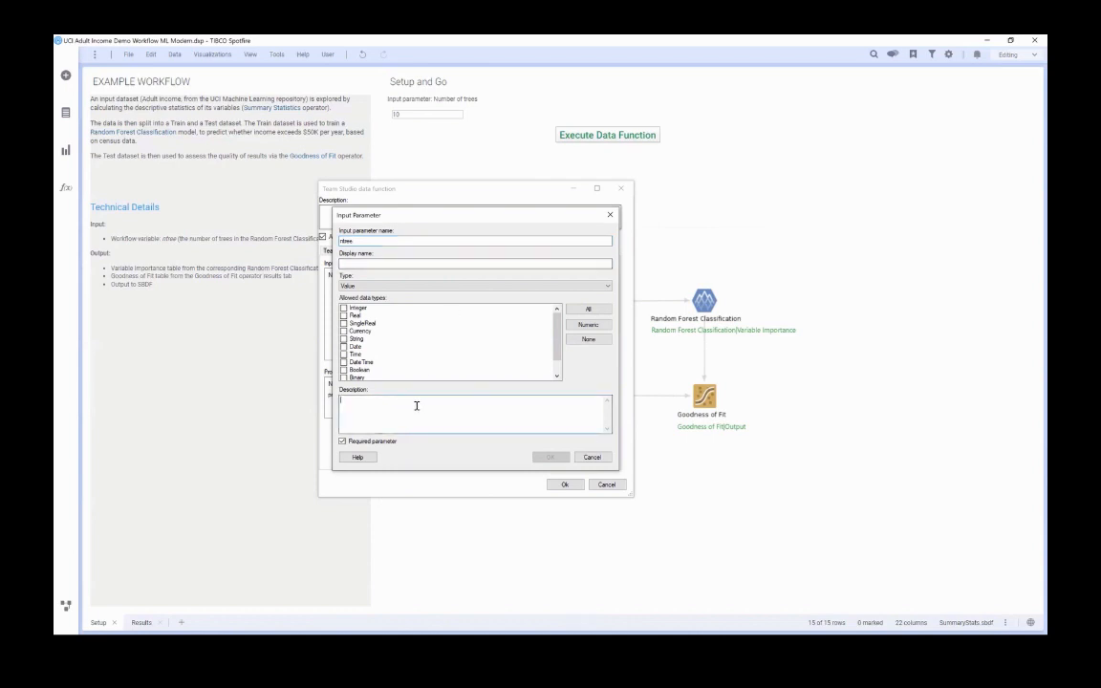
type("The number of tree for the Random Forest Classification operator")
left_click(343, 308)
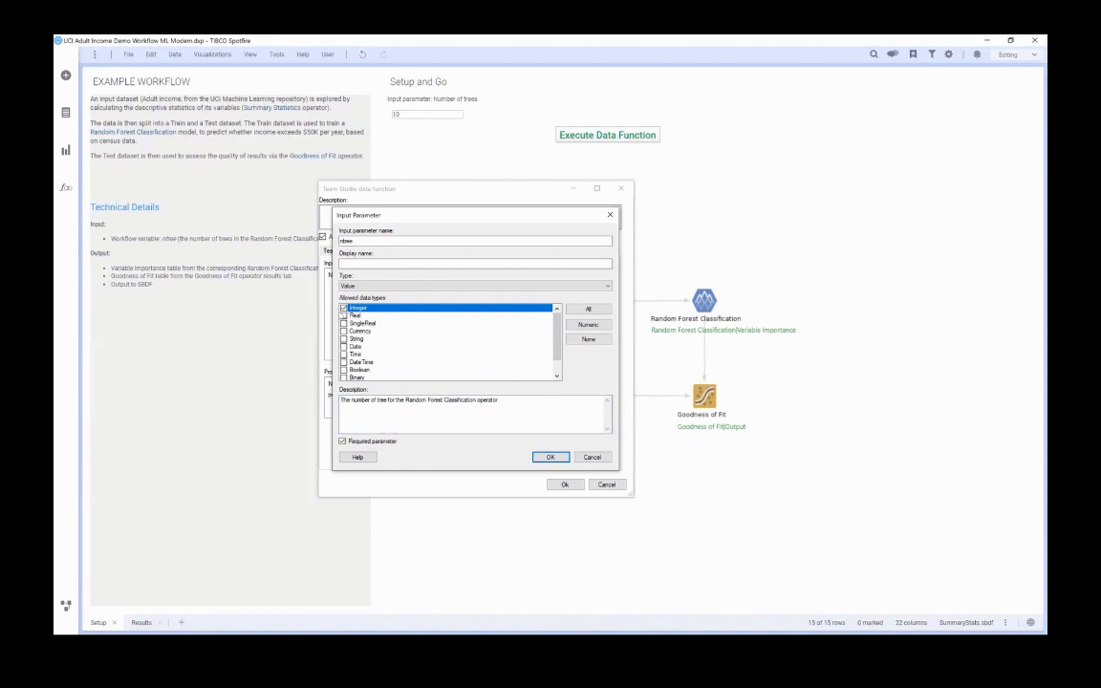
left_click(549, 458)
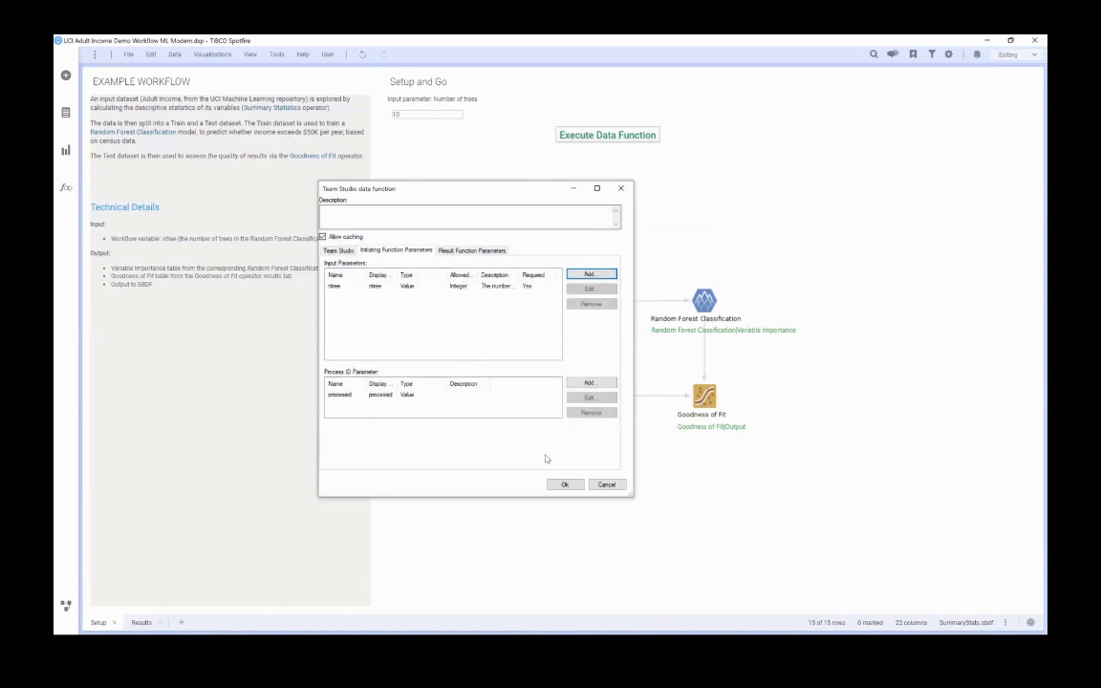
Add a Table output parameter "Random Forest Classification|Variable Importance", described as direct output from that operator's Variable Importance tab.
left_click(488, 250)
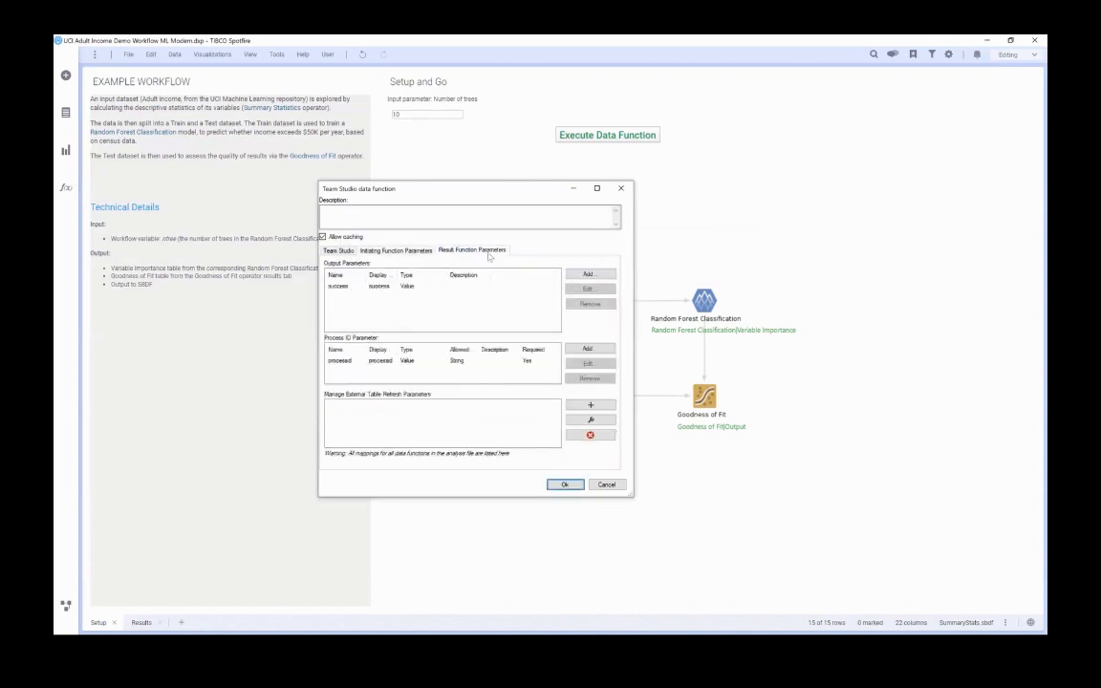
left_click(586, 276)
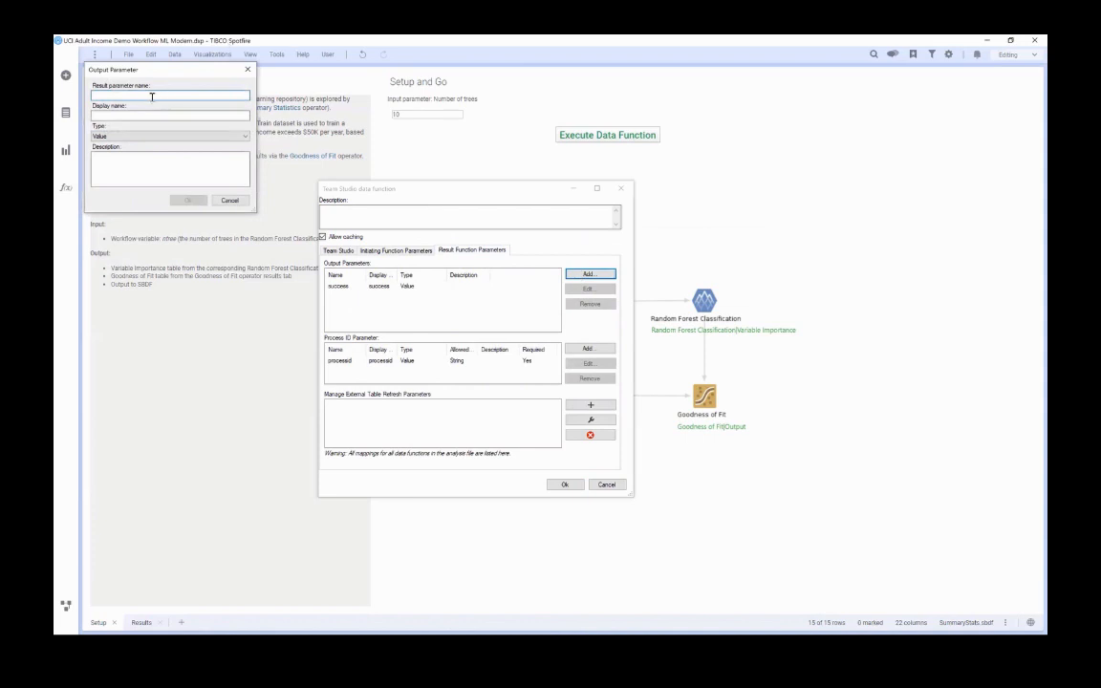
type("Random Forest Classification|Variable Importance")
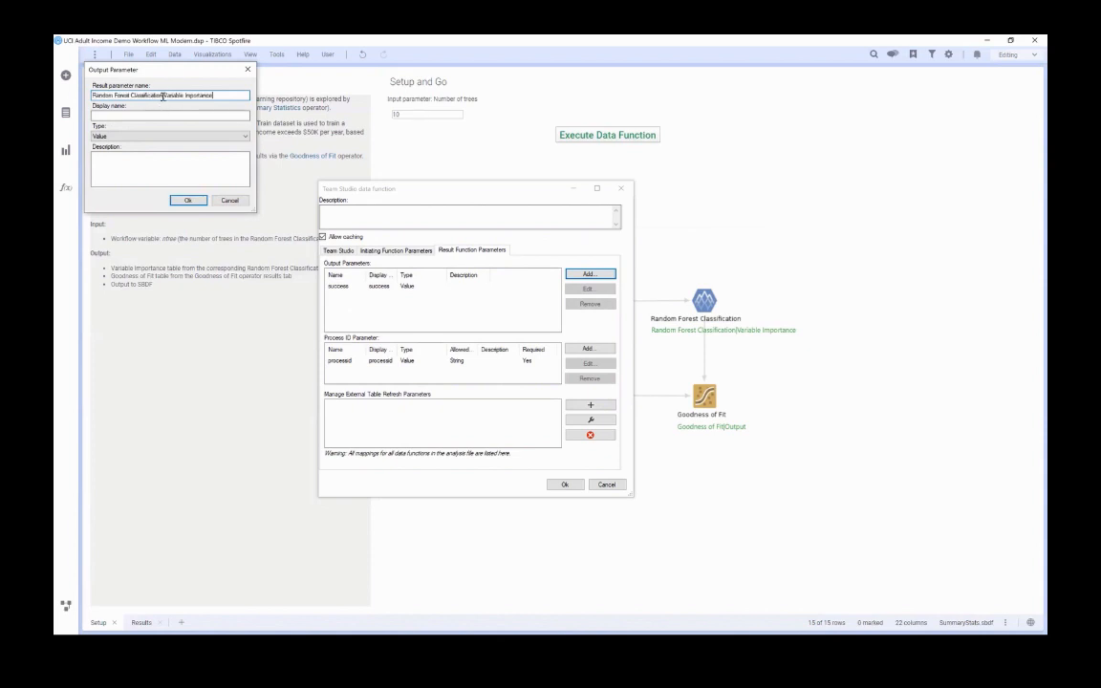
left_click_drag(162, 96, 69, 94)
left_click(160, 95)
left_click_drag(165, 95, 216, 96)
left_click(131, 160)
type("Direct output from the Variable Importance tab of the Random Forest Classification operator")
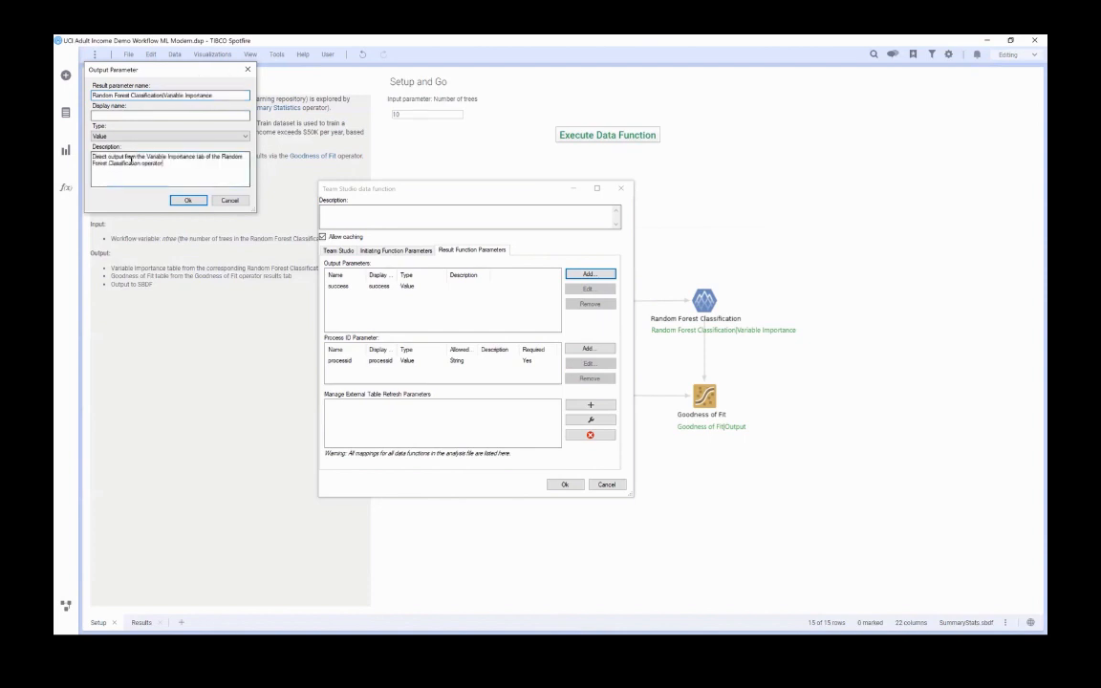
left_click(146, 137)
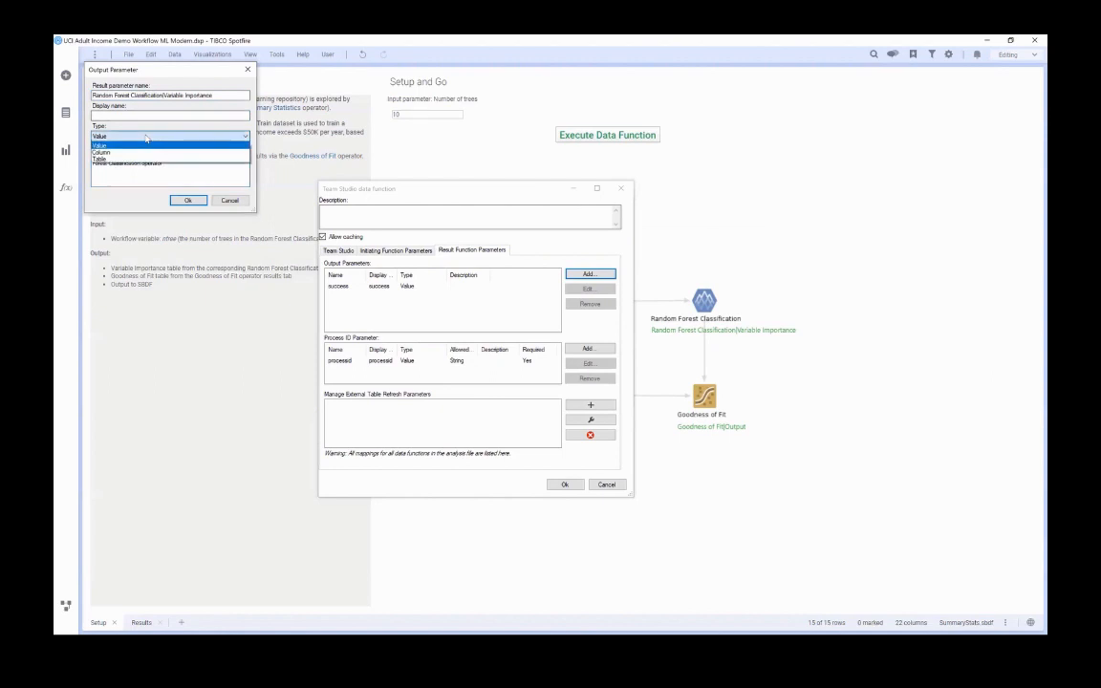
left_click(138, 155)
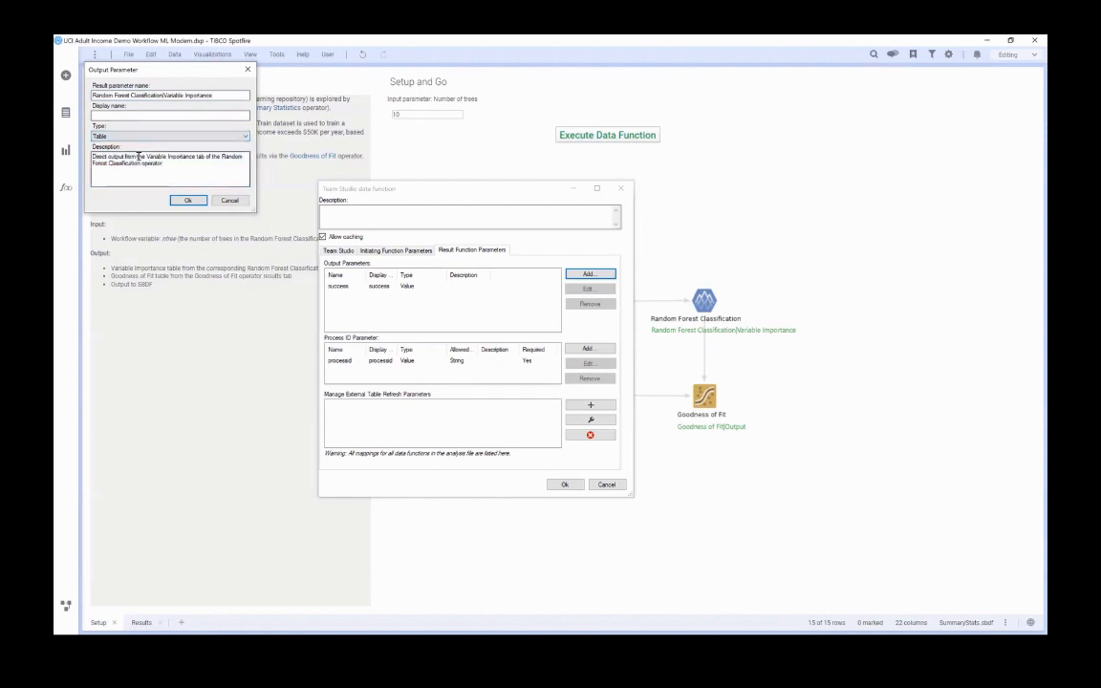
left_click(189, 201)
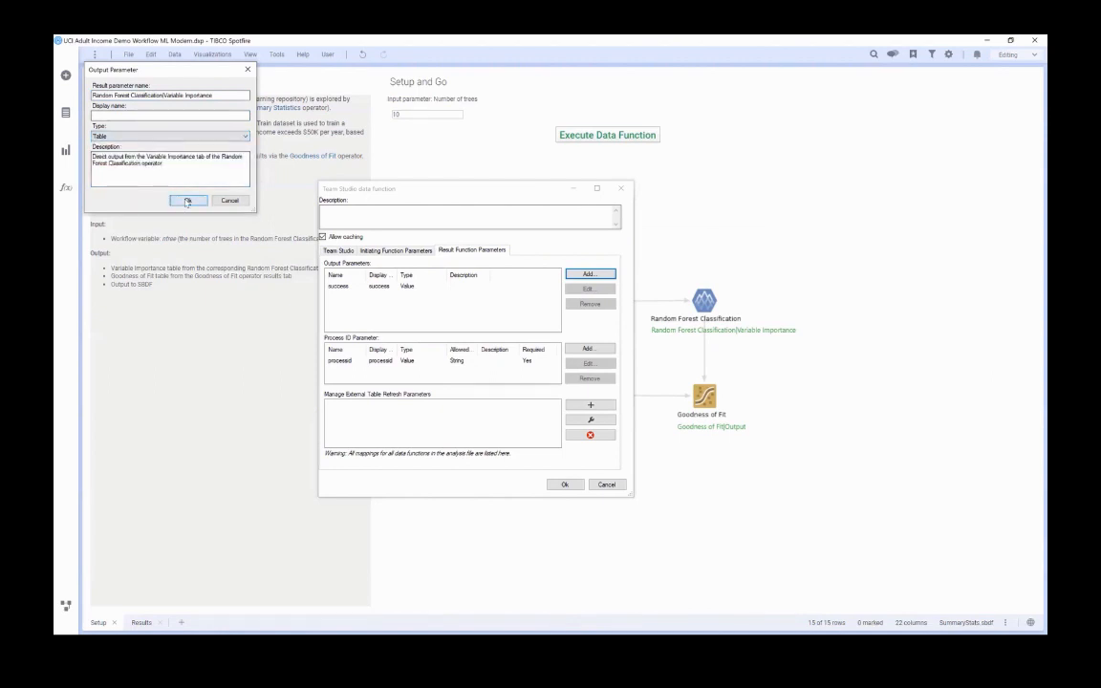
Add a Table output parameter "Goodness of Fit|Output", described as "Direct output from the Output tab of the Goodness of Fit operator".
left_click(575, 276)
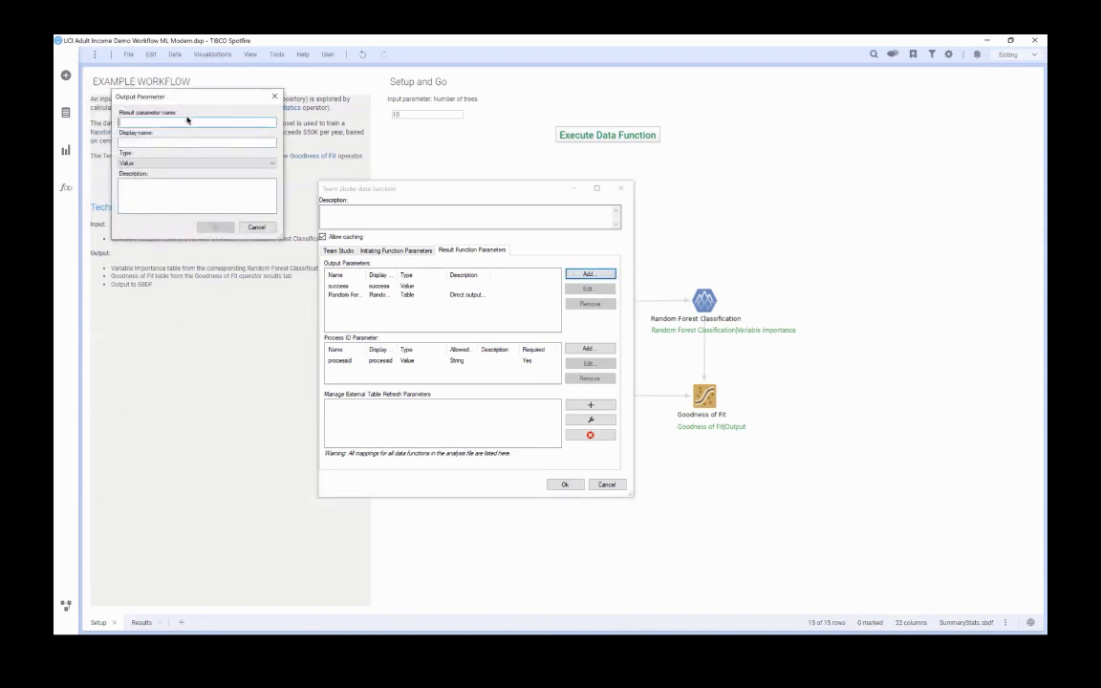
type("Goodness of Fit|Output")
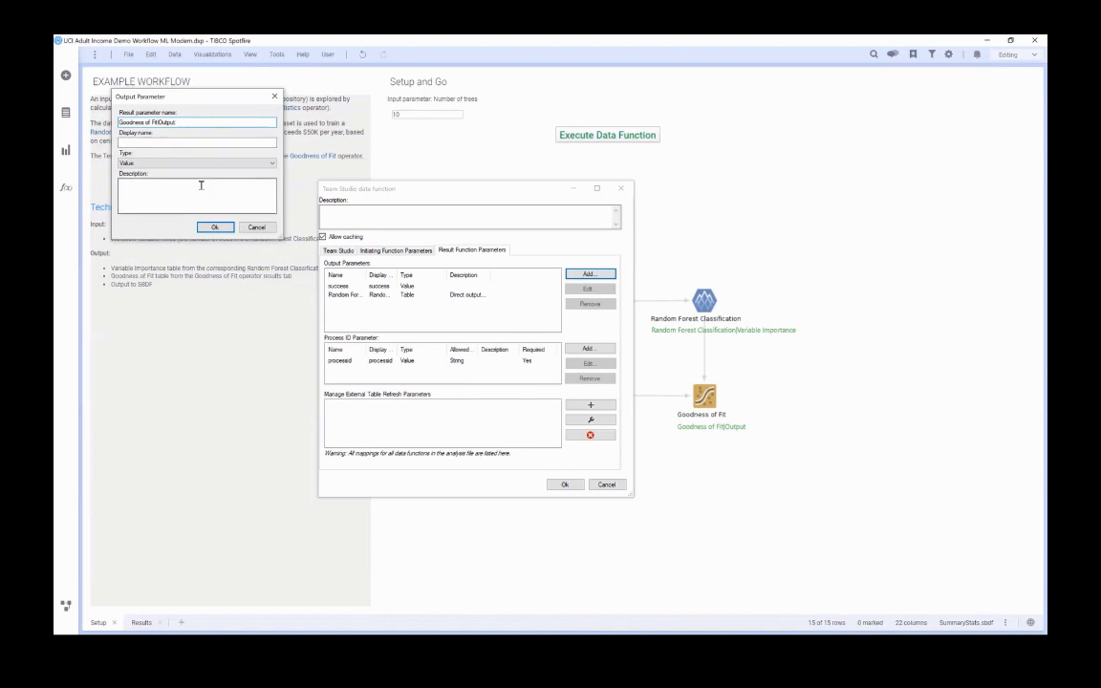
type("Direct output from the Output tab of the Goodness of Fit operator")
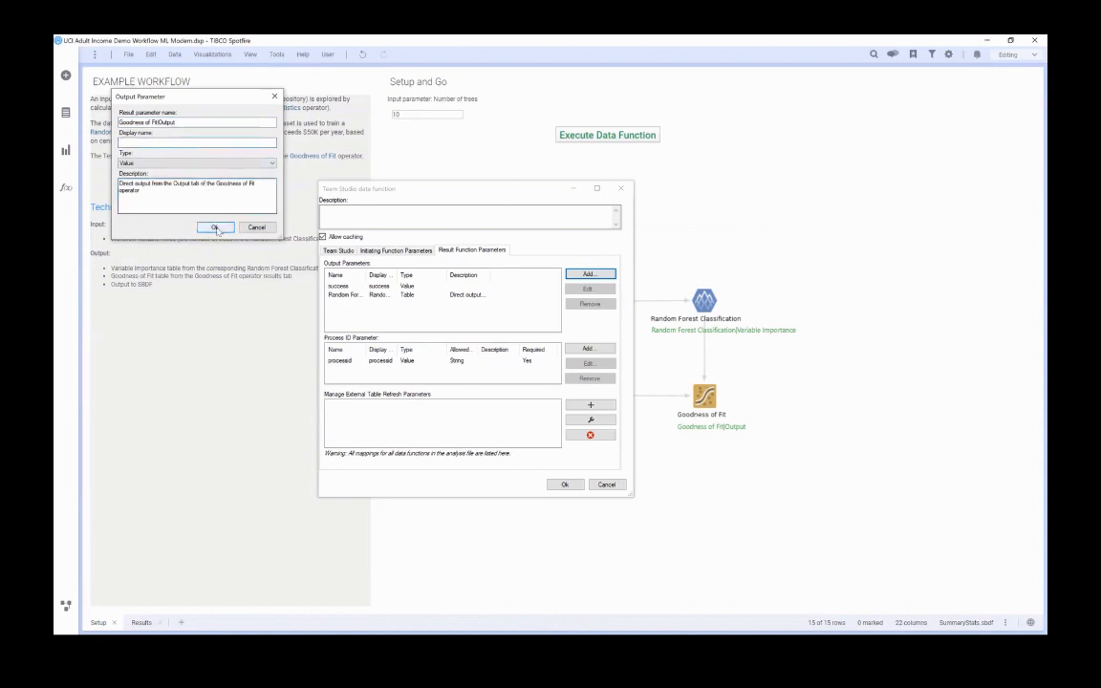
left_click(239, 164)
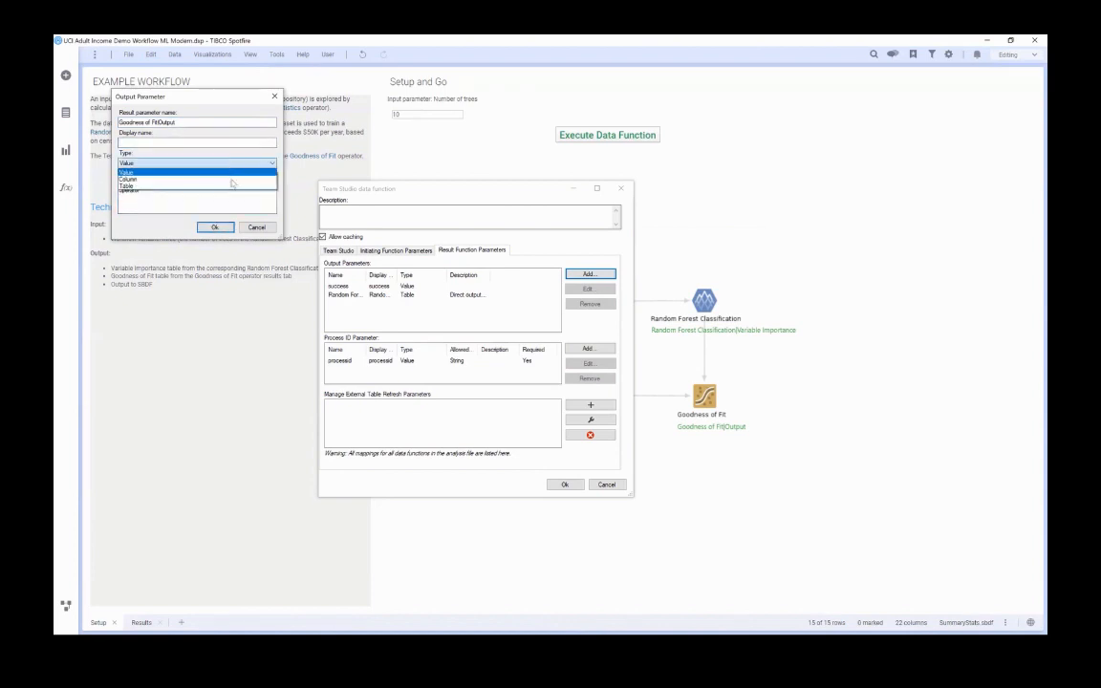
left_click(231, 181)
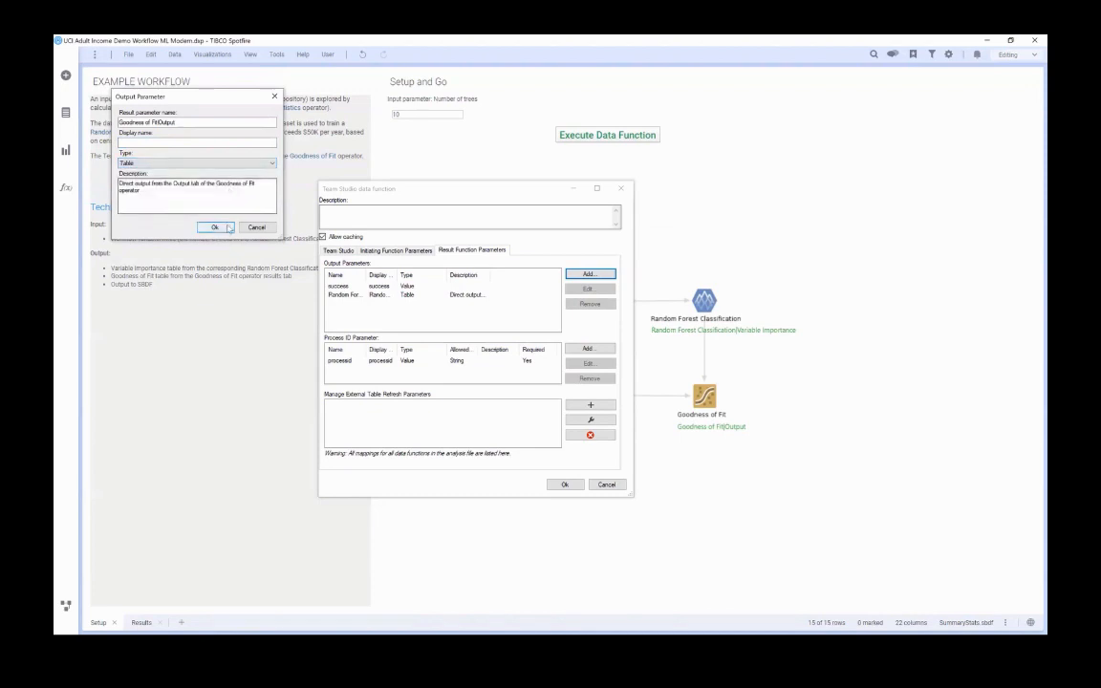
left_click(215, 227)
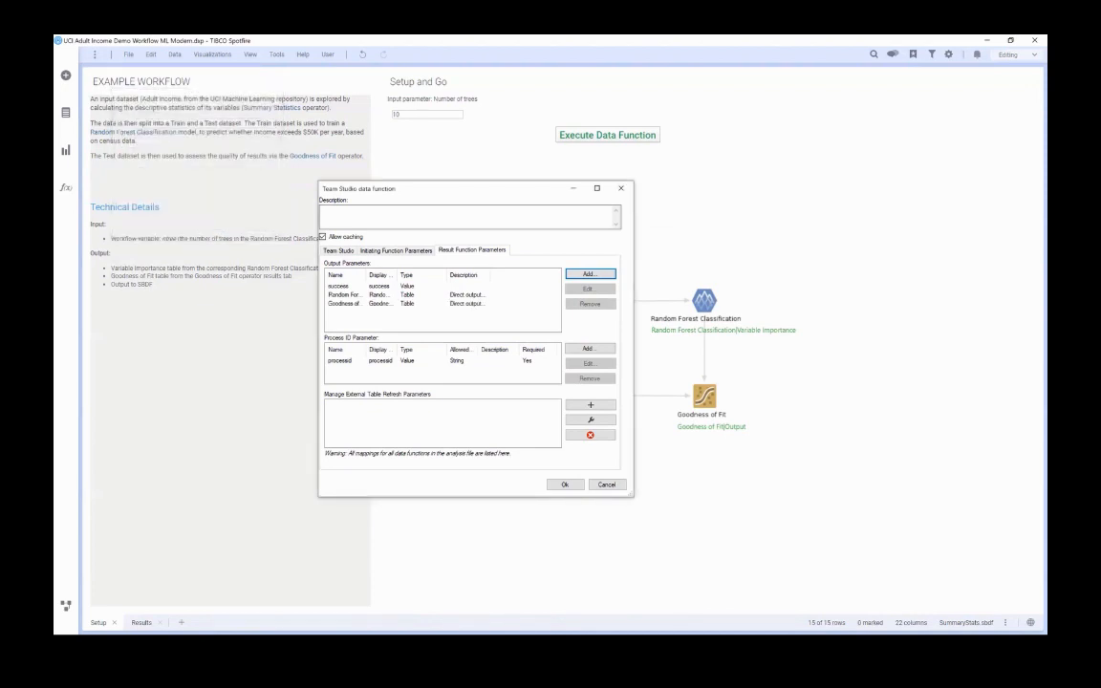
Add a Table output parameter SummaryStatistics.sbdf, described as "Spotfire Binary Data Format export of the Summary Statistics operator".
left_click(589, 275)
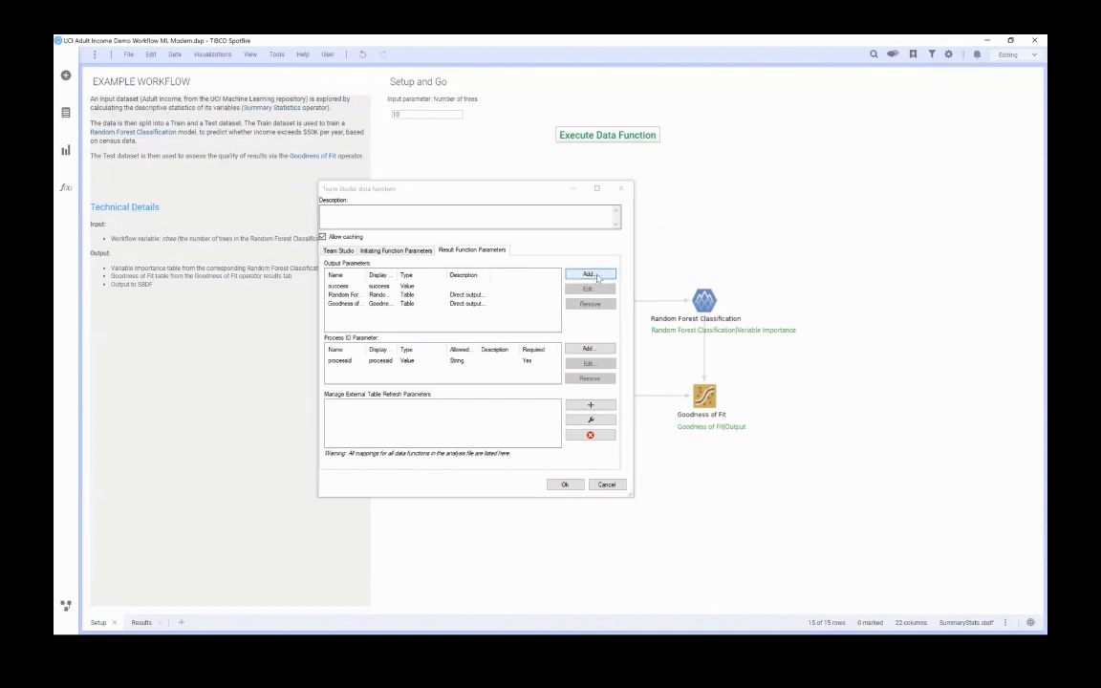
type("SummaryStatistics.sbdf")
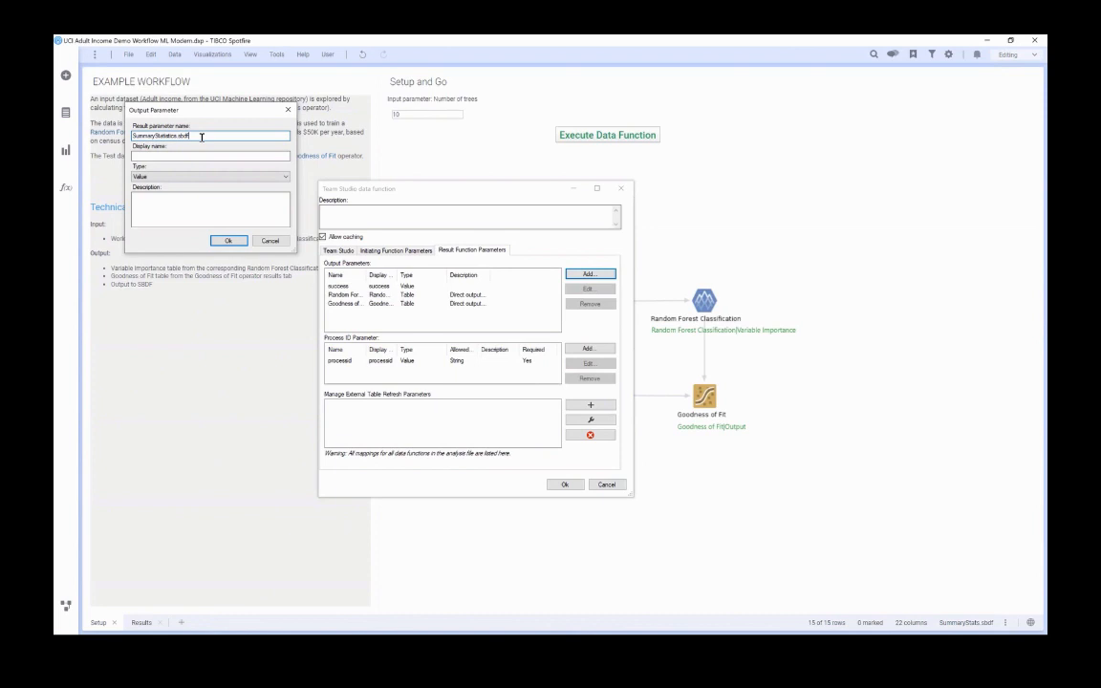
left_click(277, 177)
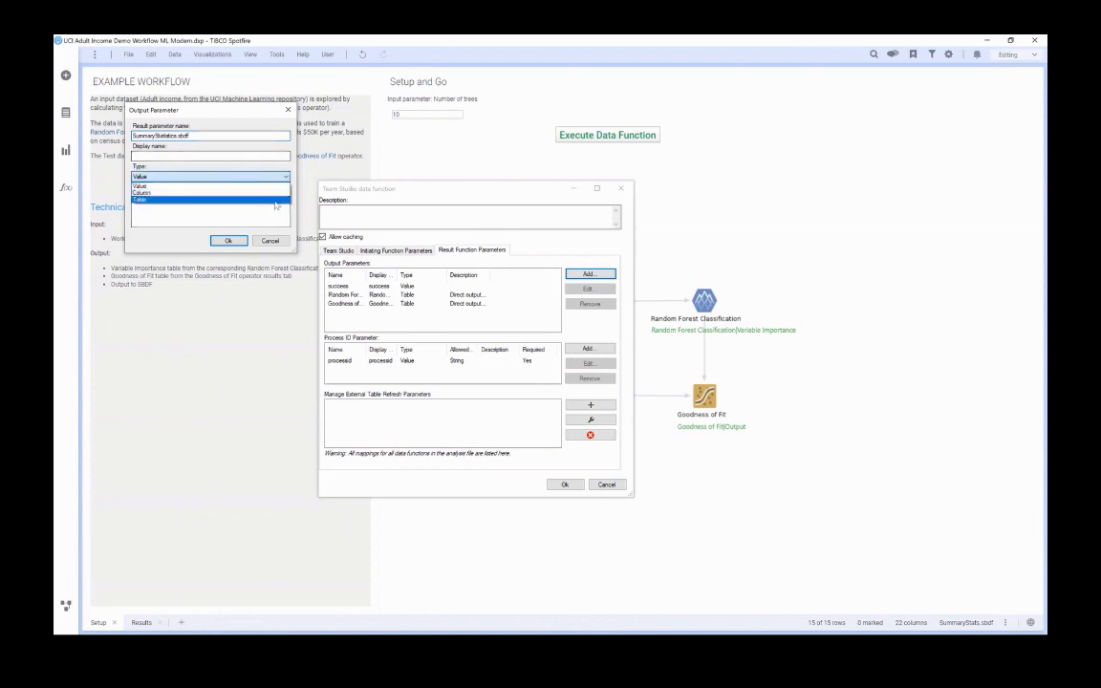
left_click(275, 200)
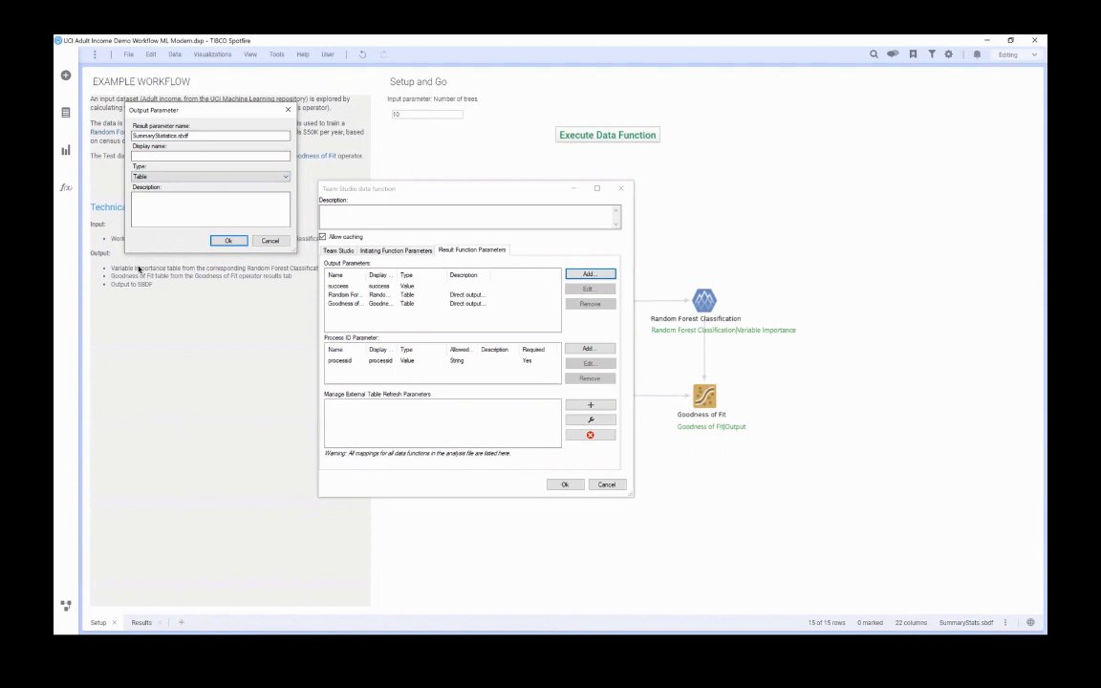
left_click(223, 204)
key("ctrl+v")
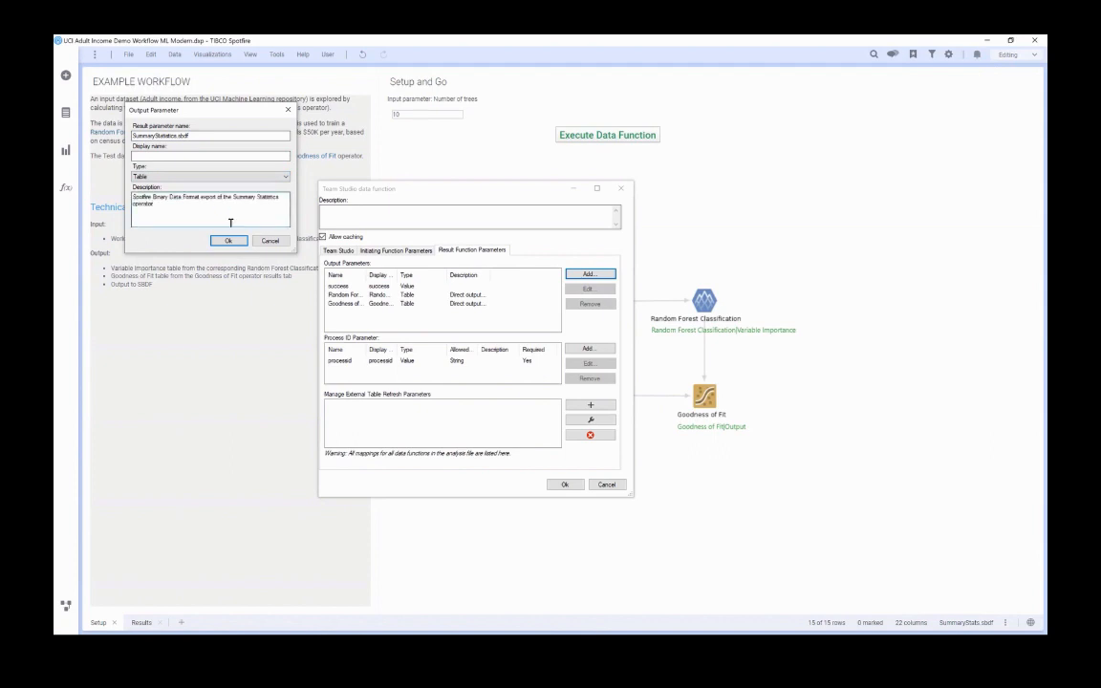
left_click(228, 240)
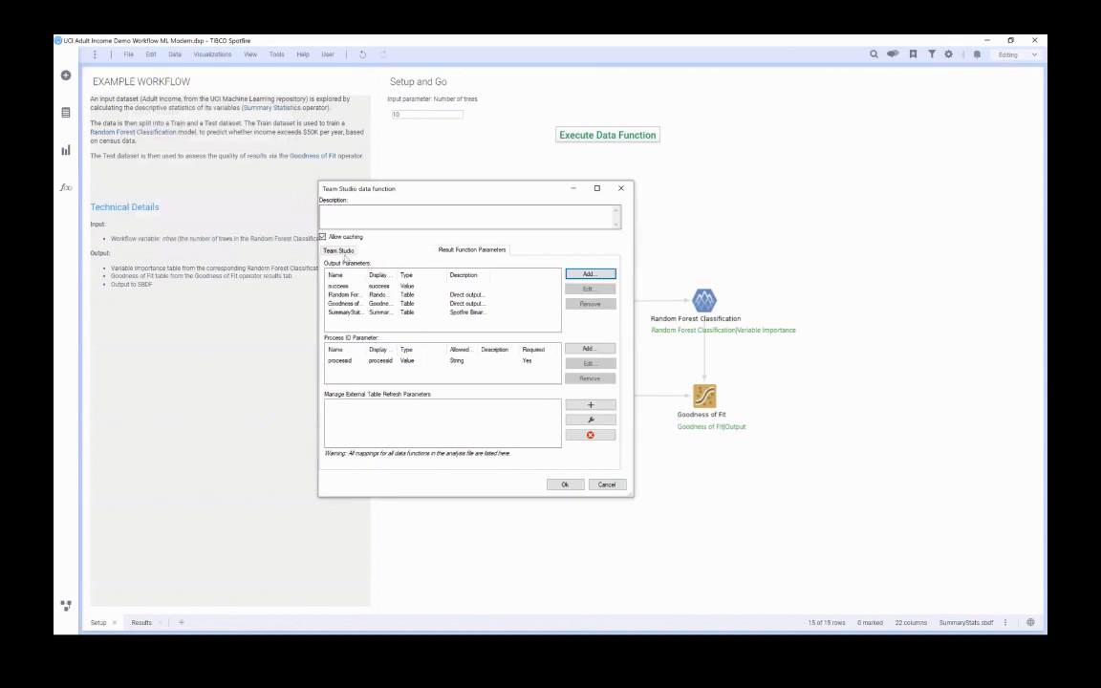
Review the Team Studio connection and the initiating and result function parameters, and accept the data function definition.
left_click(346, 252)
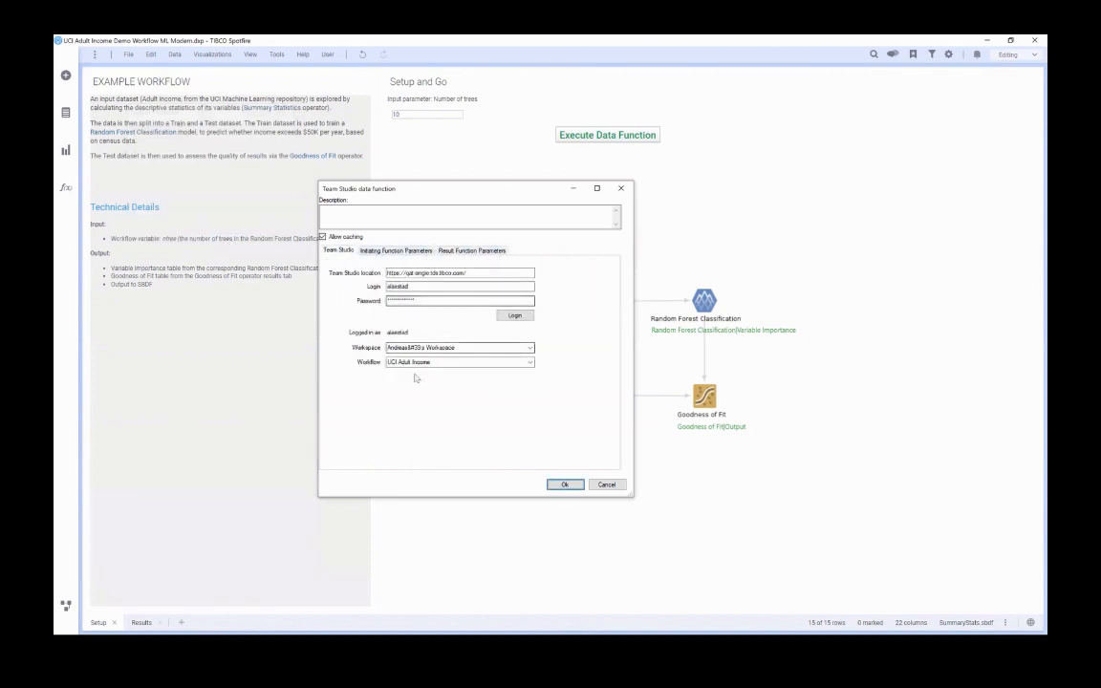
left_click(402, 251)
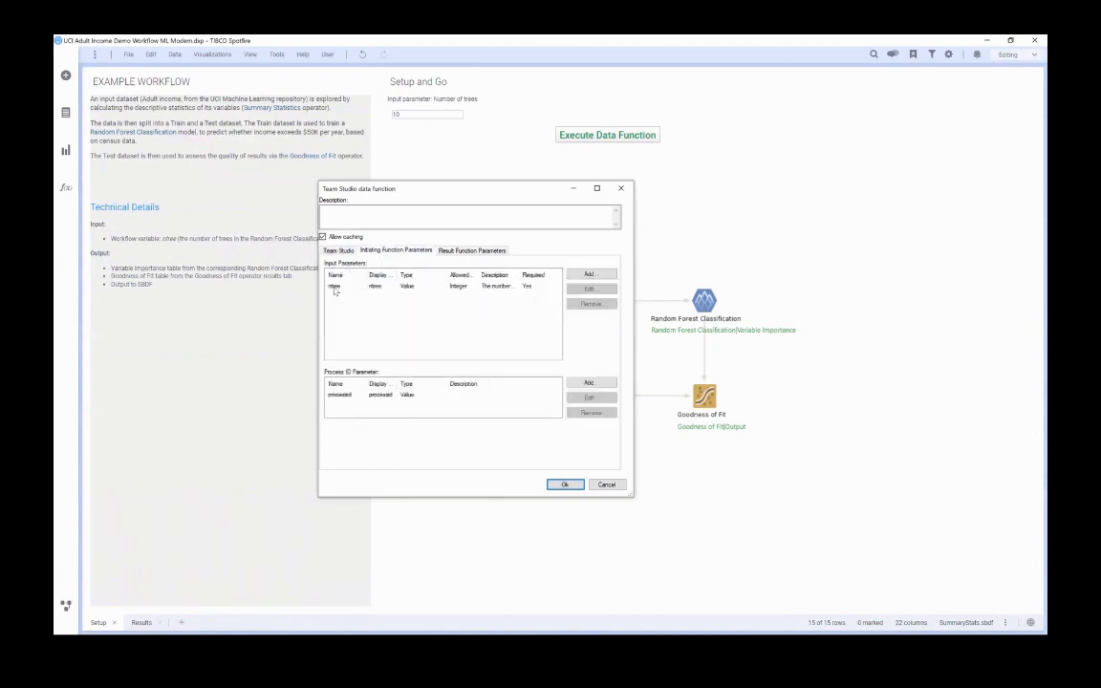
left_click(352, 397)
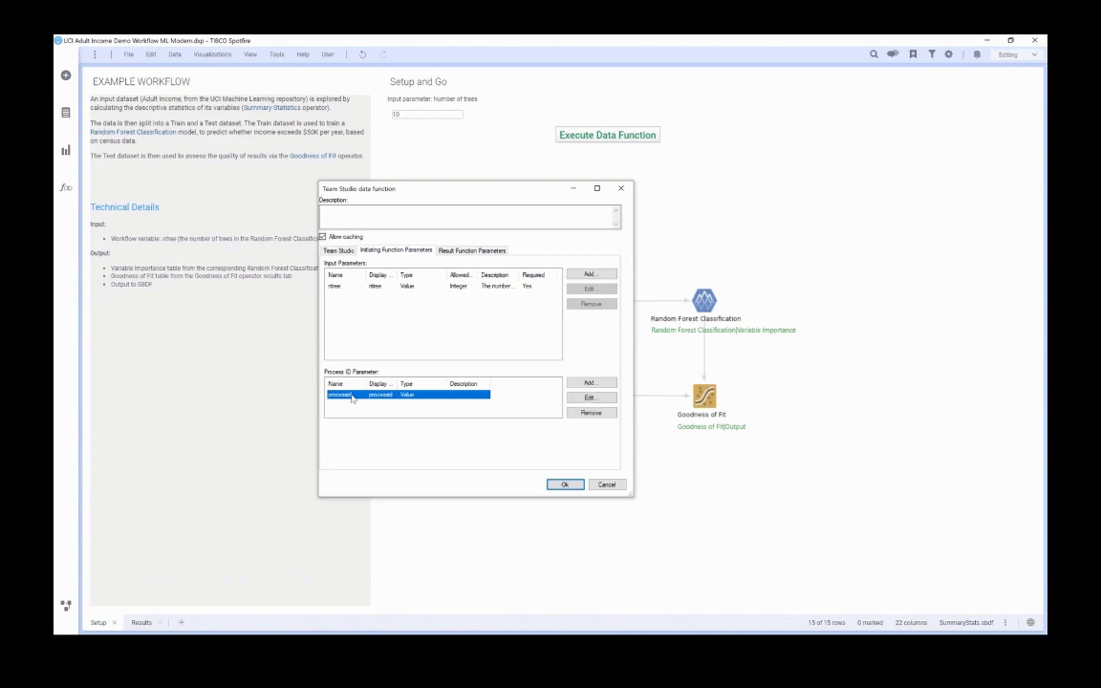
left_click(471, 250)
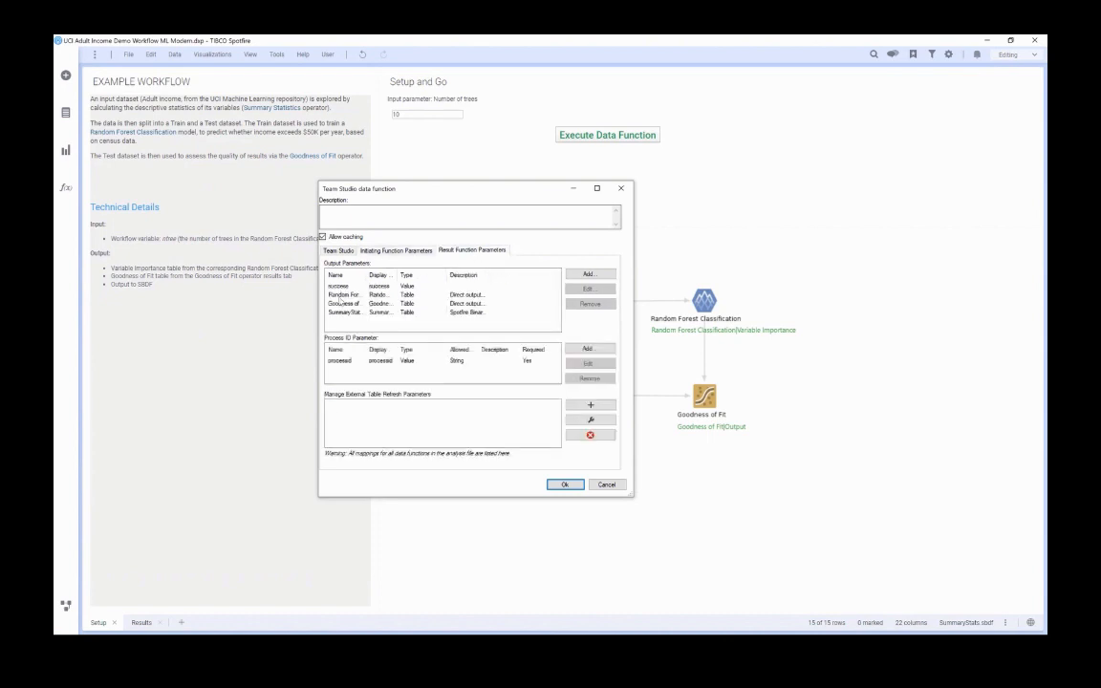
left_click(342, 295)
left_click(342, 303)
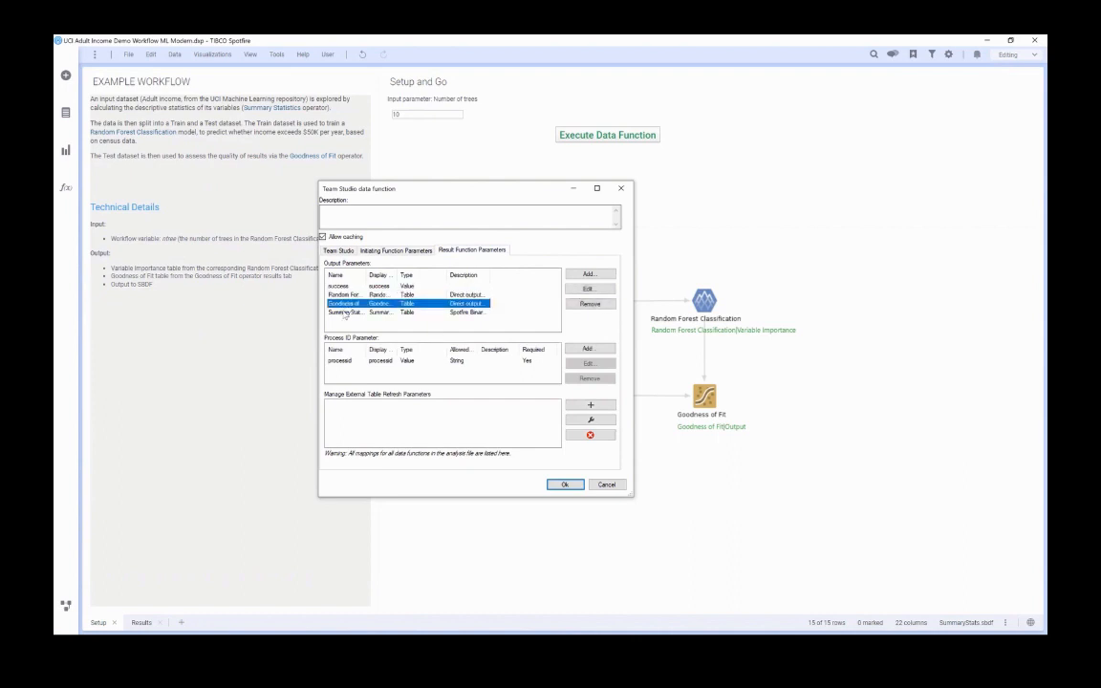
left_click(345, 313)
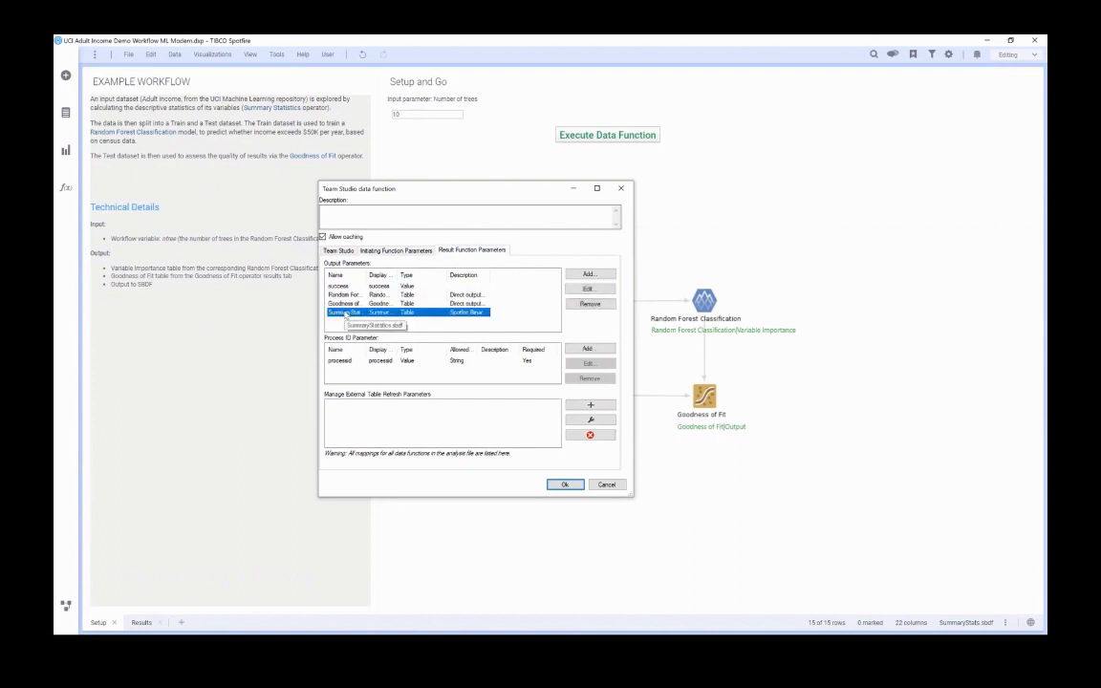
left_click(337, 287)
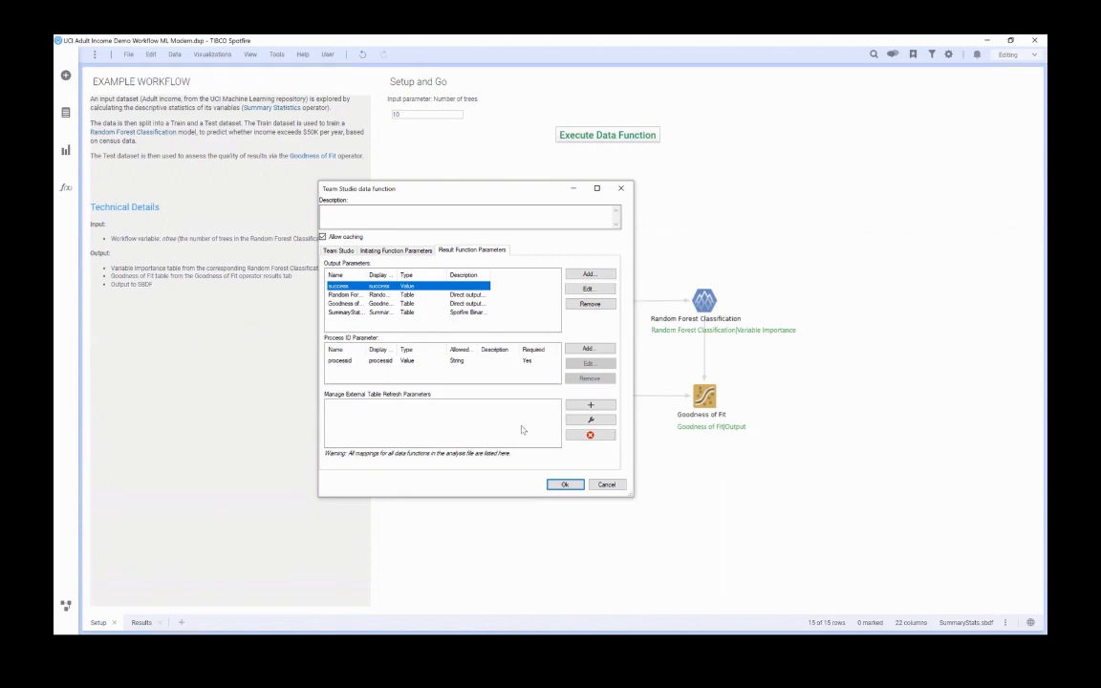
left_click(564, 484)
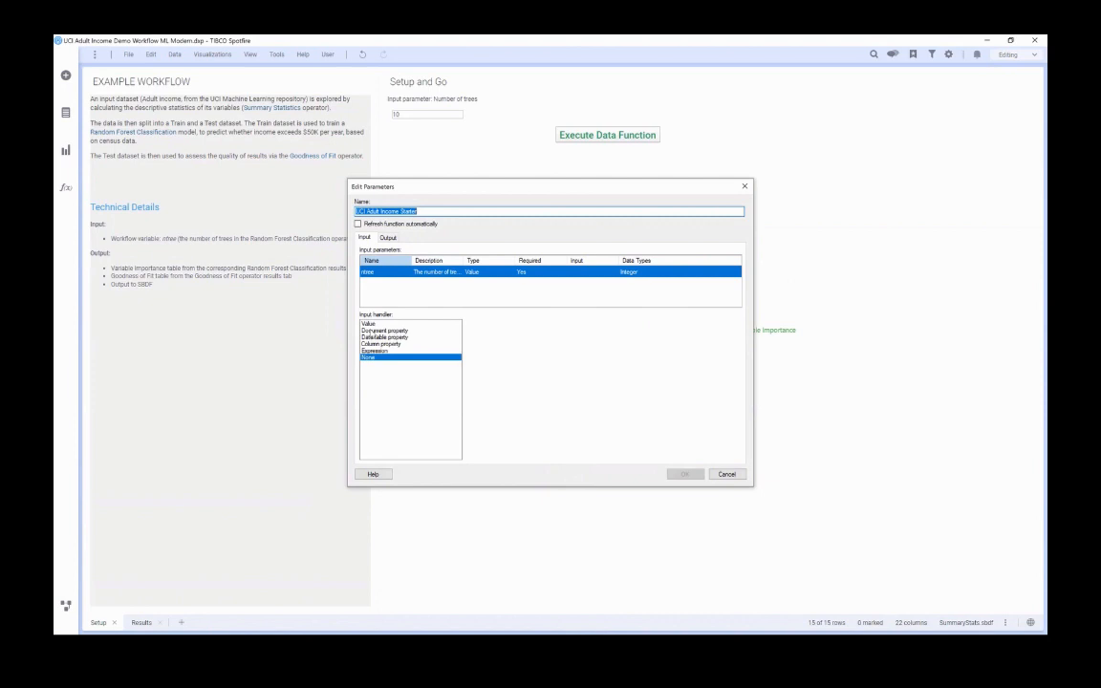
Map the starter function's ntree input to the document property ntrees and its processid output to the document property ProcessIdm.
left_click(378, 330)
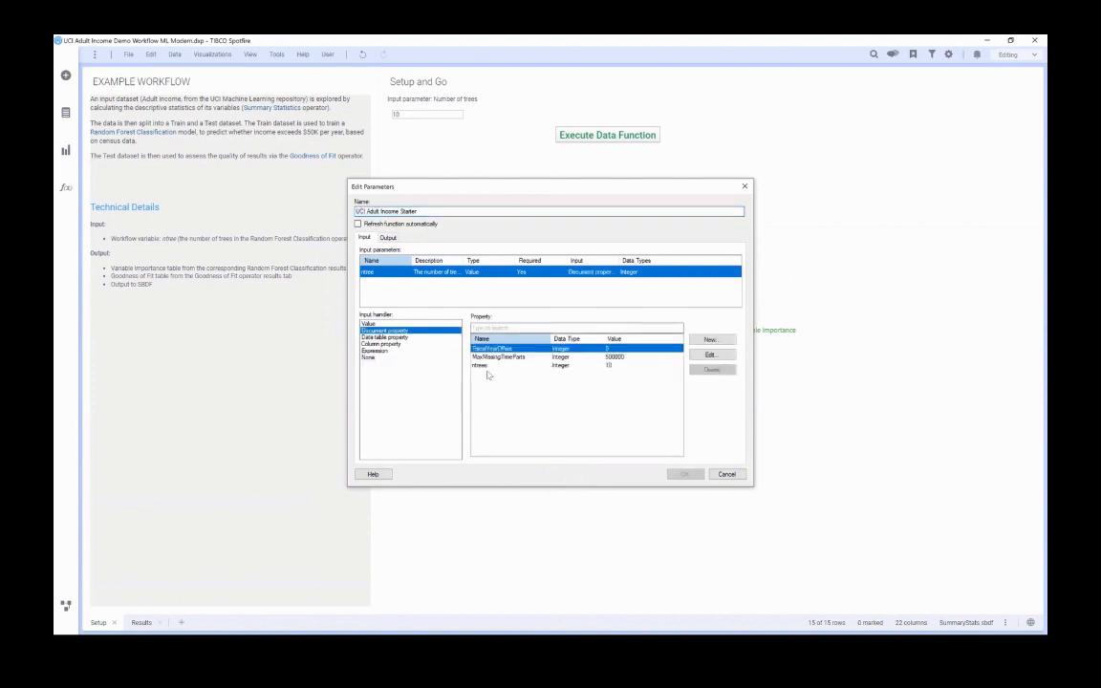
left_click(483, 365)
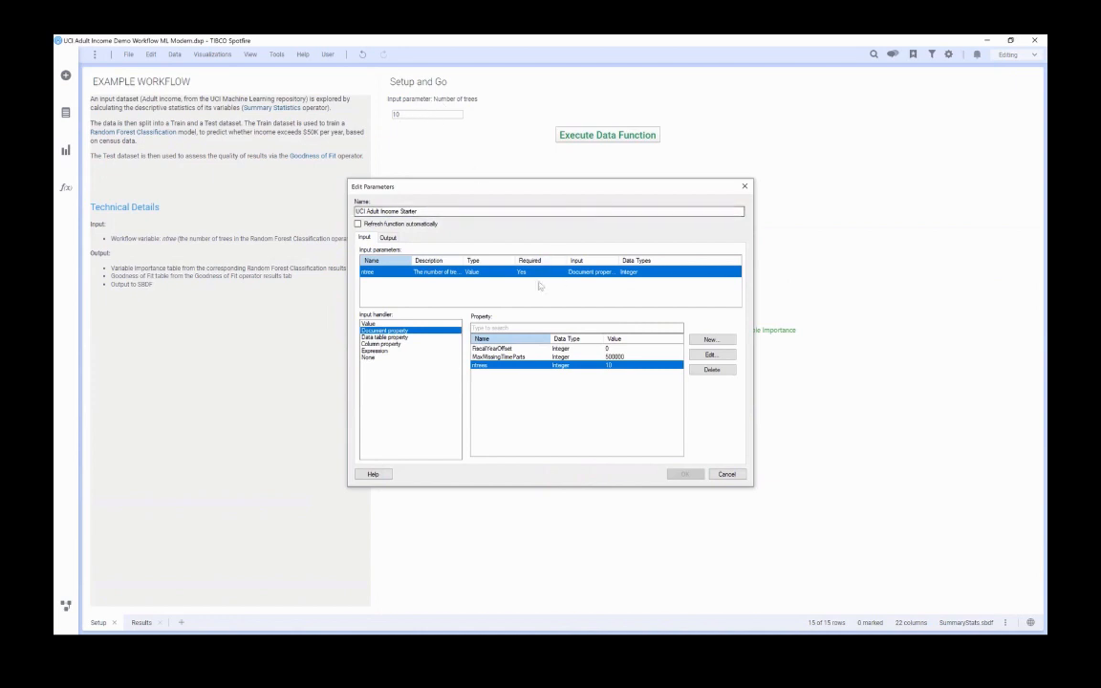
left_click(388, 237)
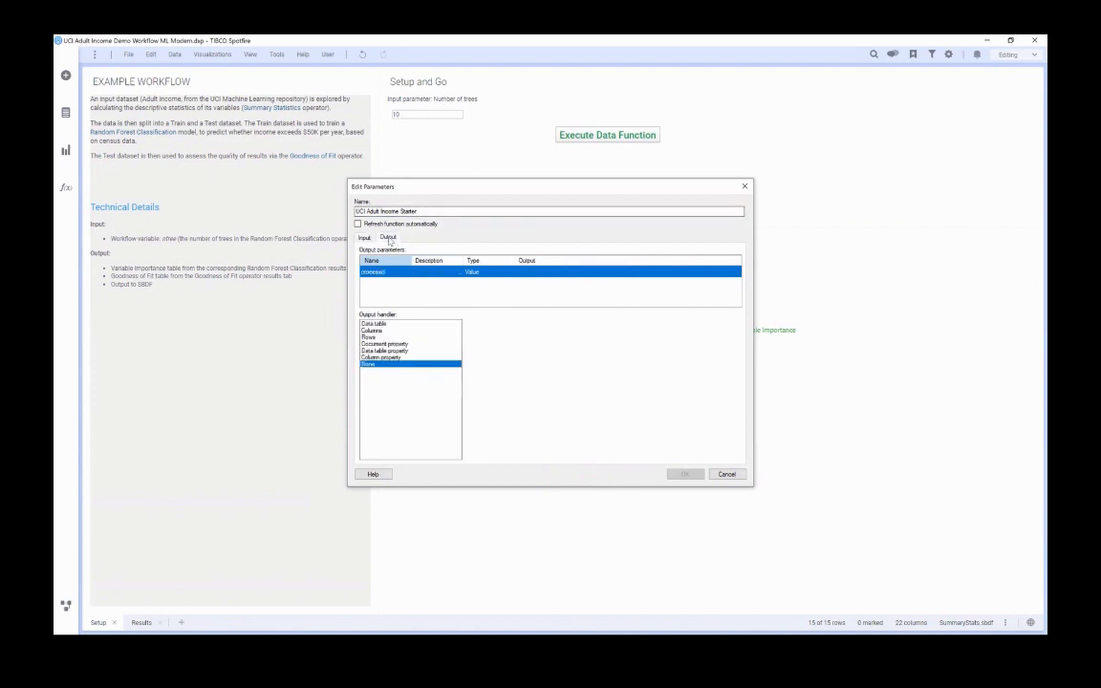
left_click(383, 344)
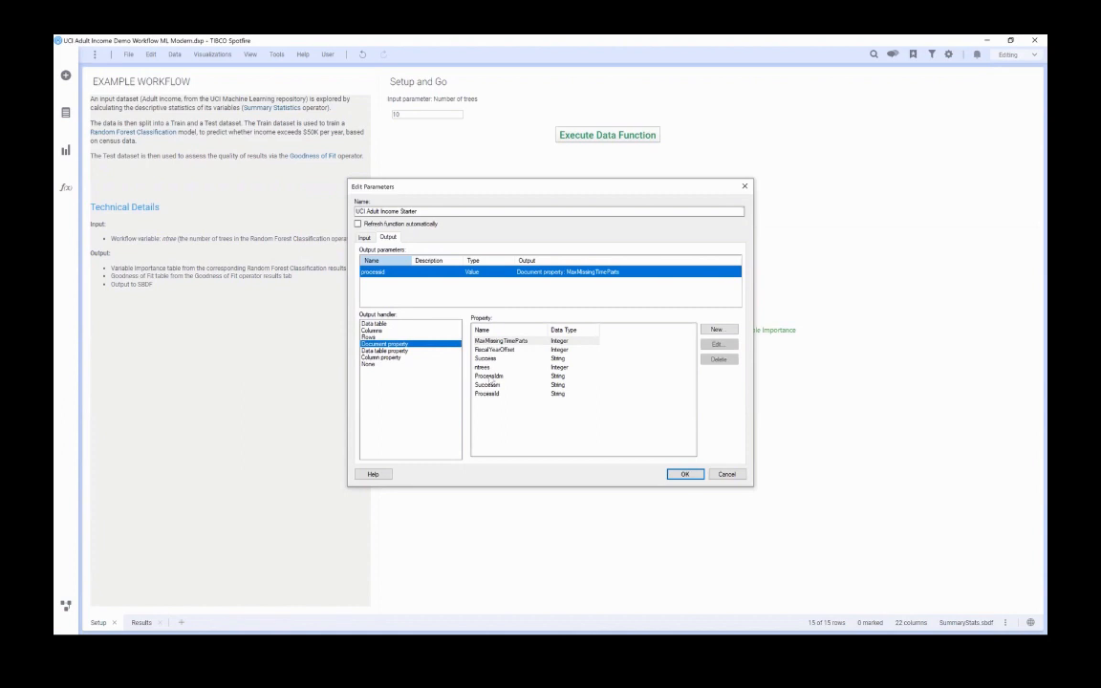
left_click(489, 377)
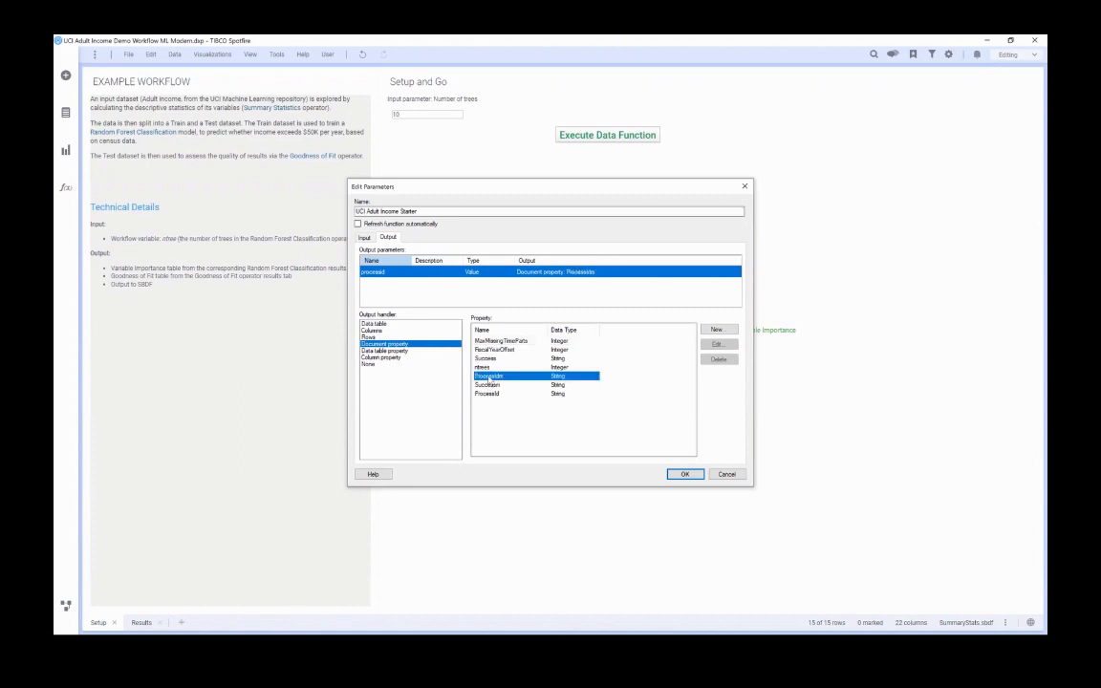
left_click(684, 474)
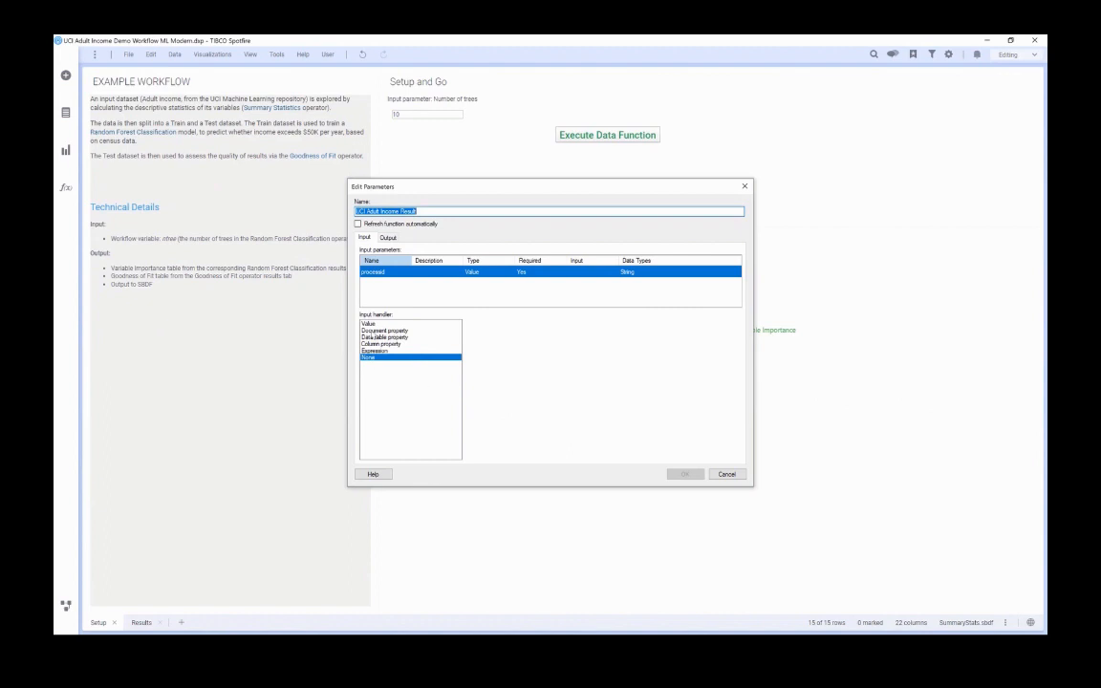
Map the result function's processid input to the document property ProcessIdm and its success output to the document property Success.
left_click(382, 324)
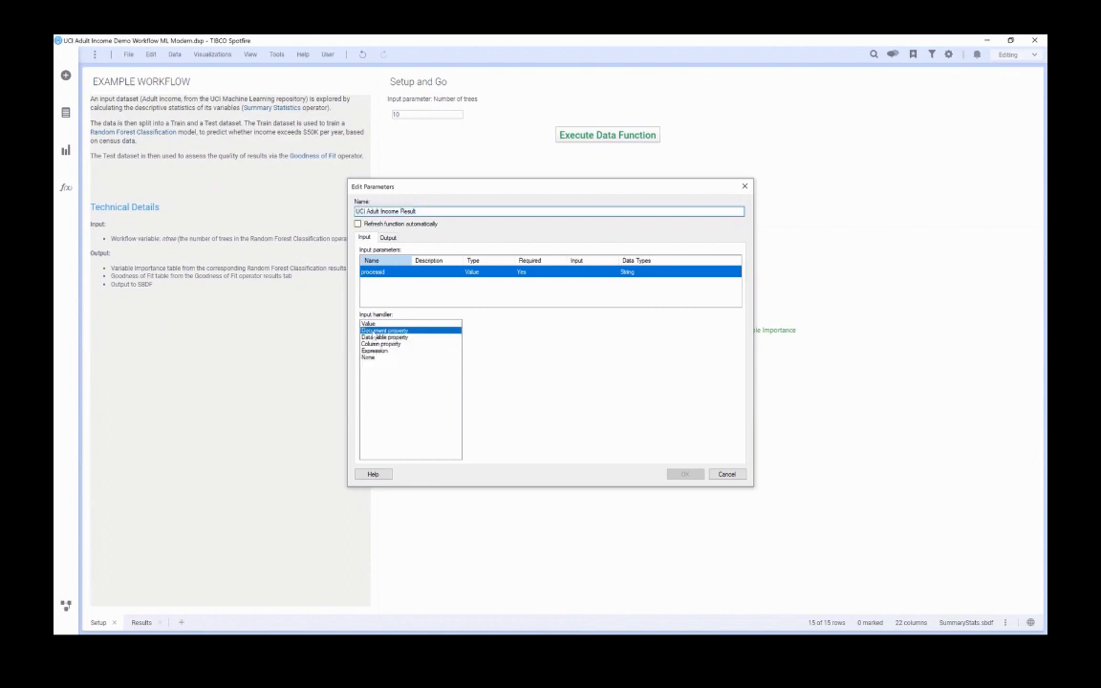
left_click(449, 330)
left_click(495, 357)
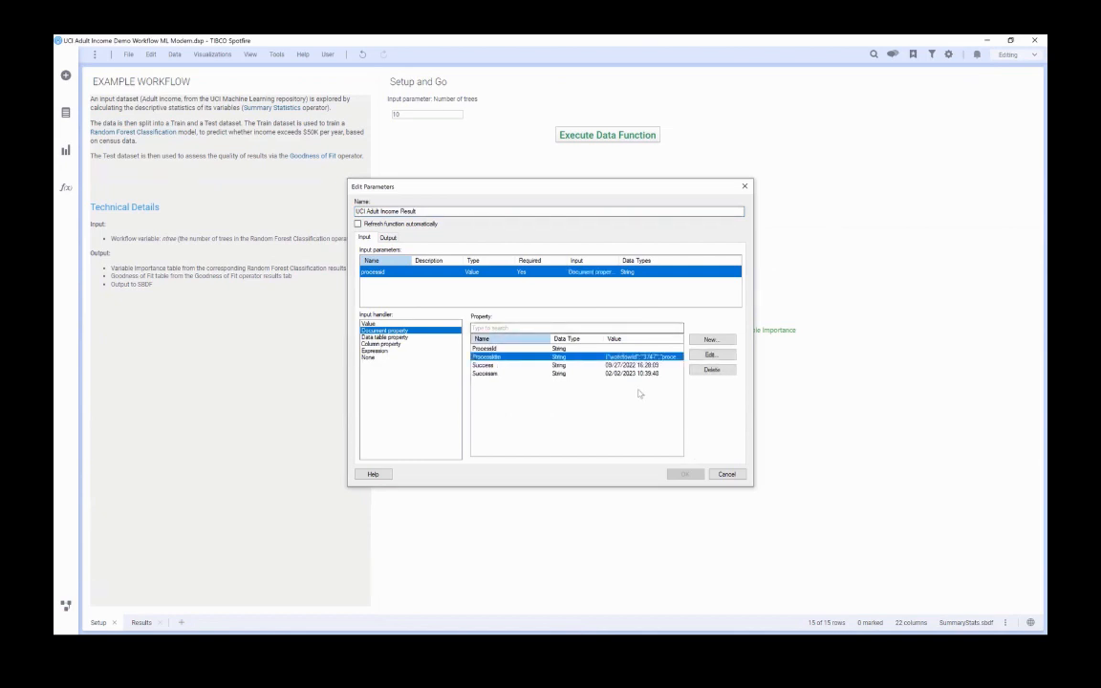
left_click(387, 237)
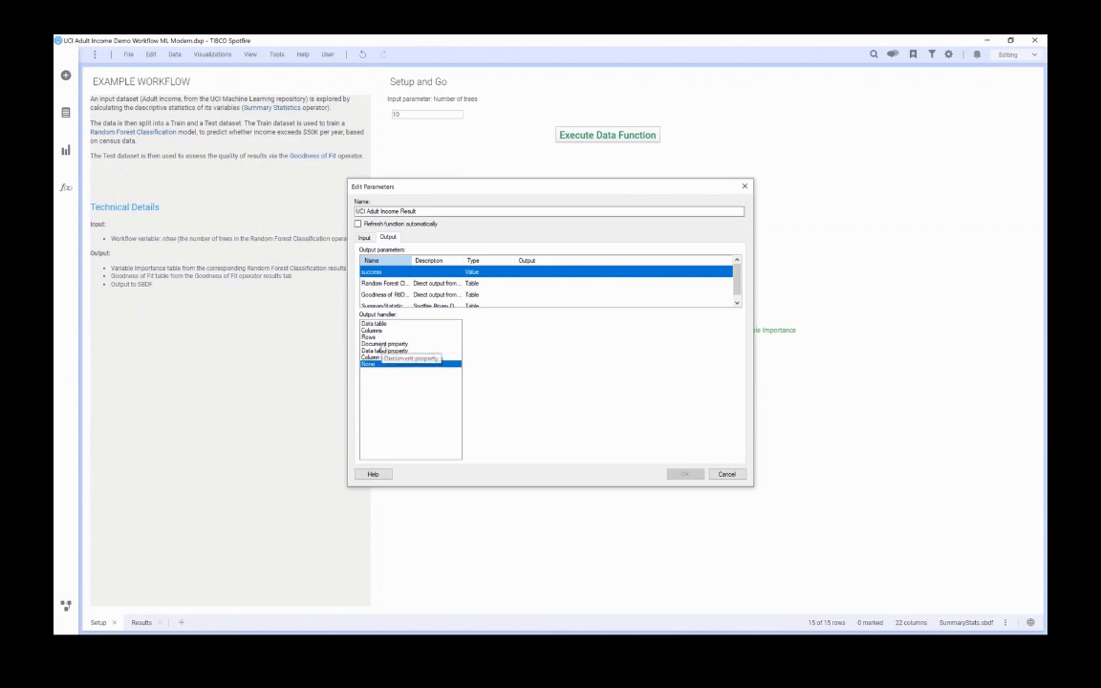
left_click(382, 343)
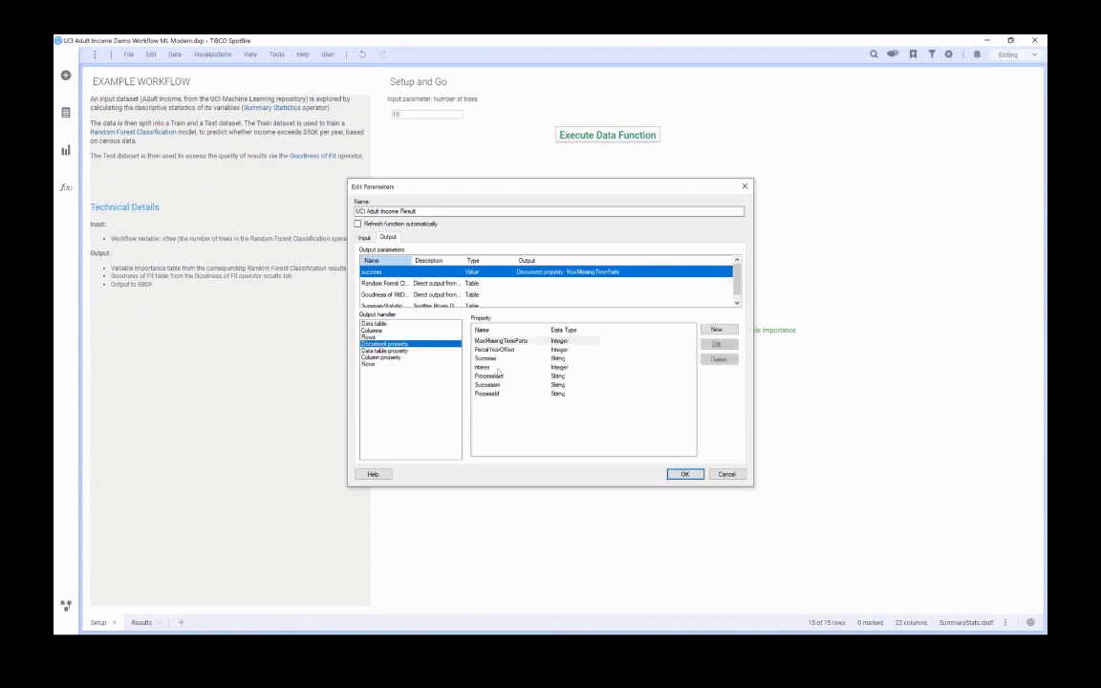
left_click(493, 359)
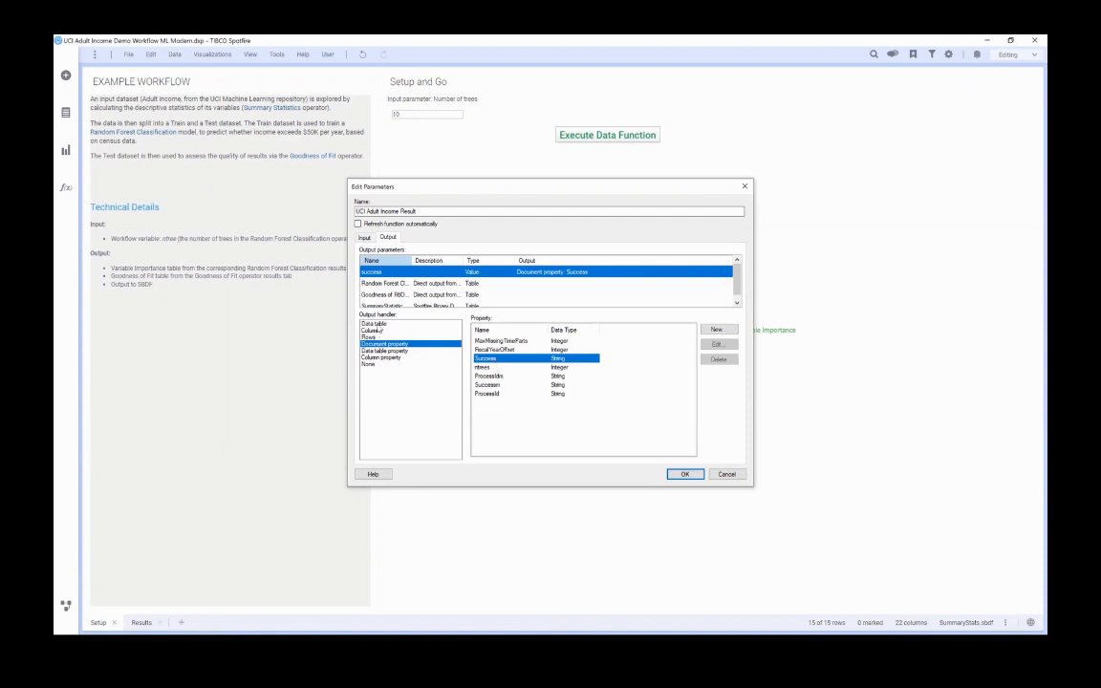
Send the Variable Importance, Goodness of Fit and SummaryStatistics.sbdf outputs to new data tables and finish the result function's mapping.
left_click(386, 284)
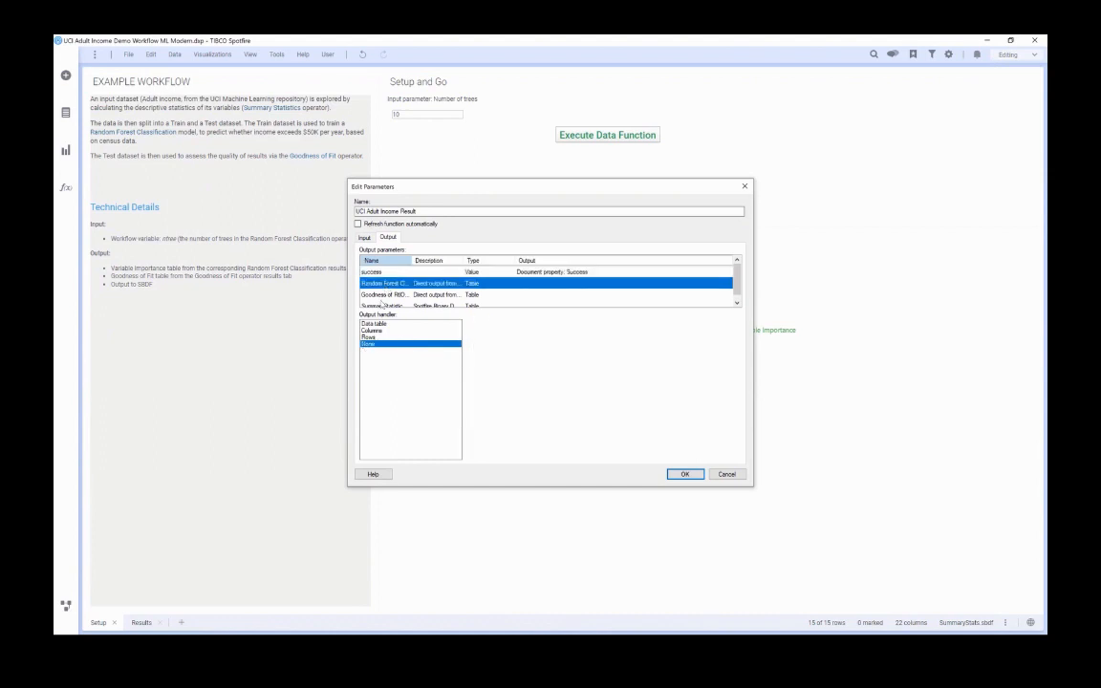
left_click(402, 325)
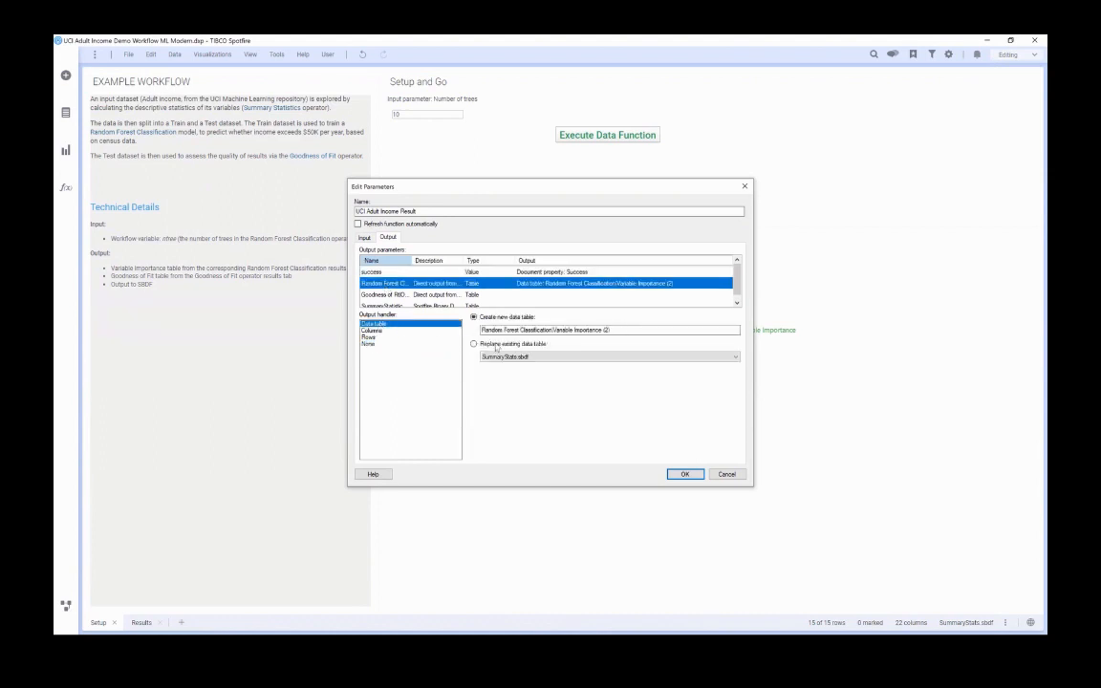
left_click(384, 294)
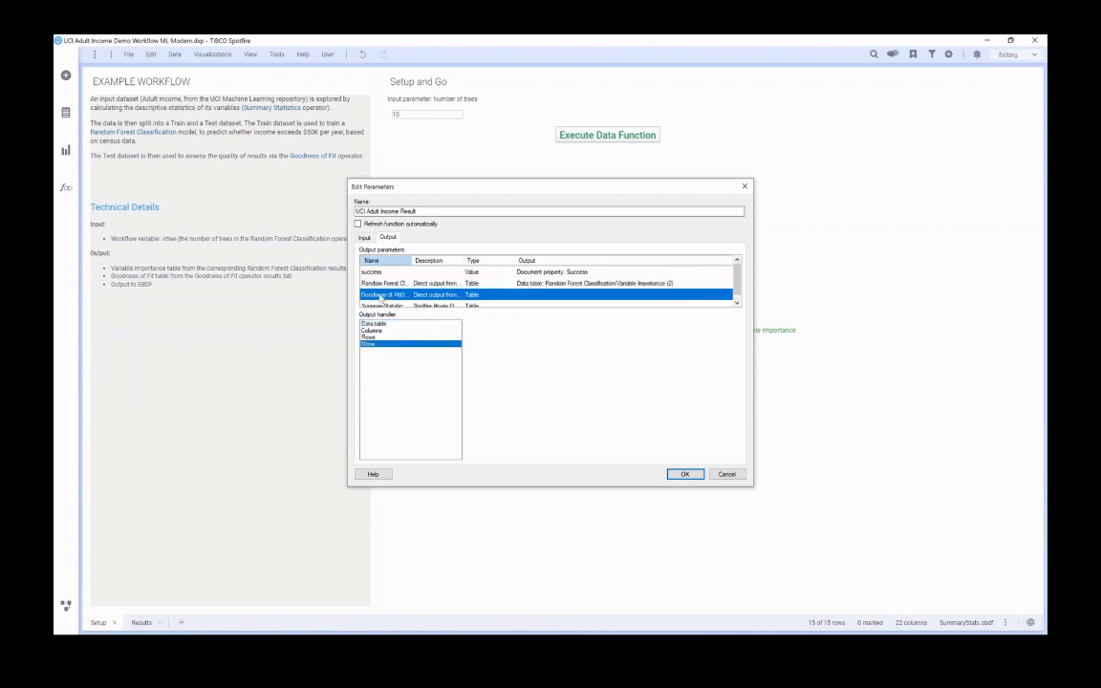
left_click(374, 324)
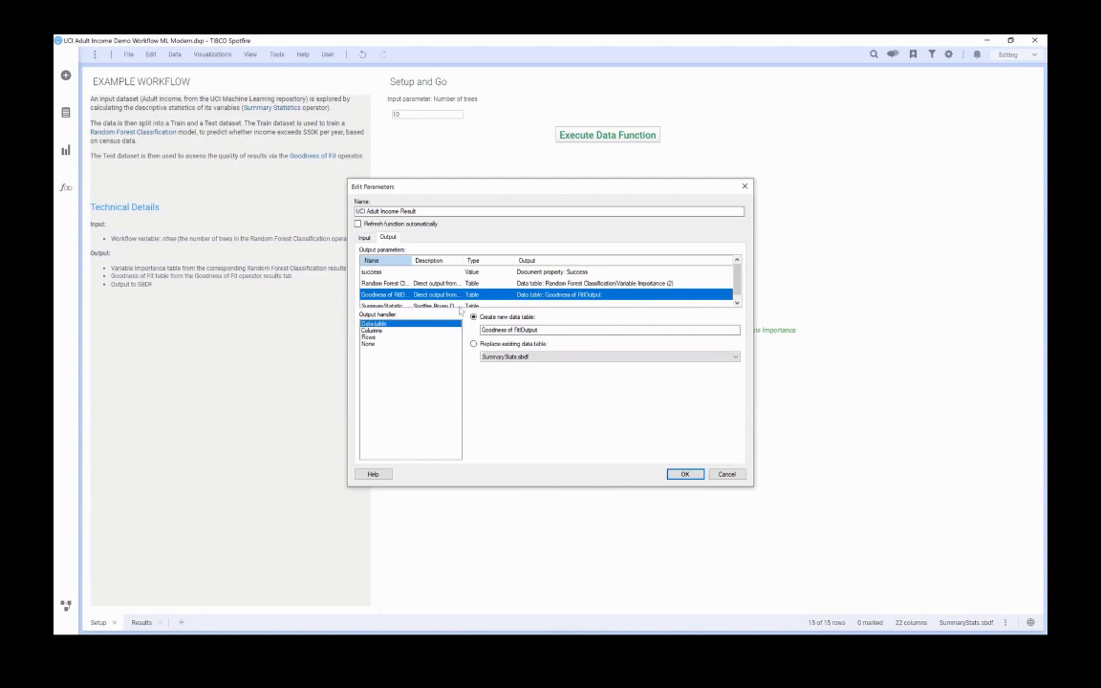
left_click(736, 303)
left_click(383, 295)
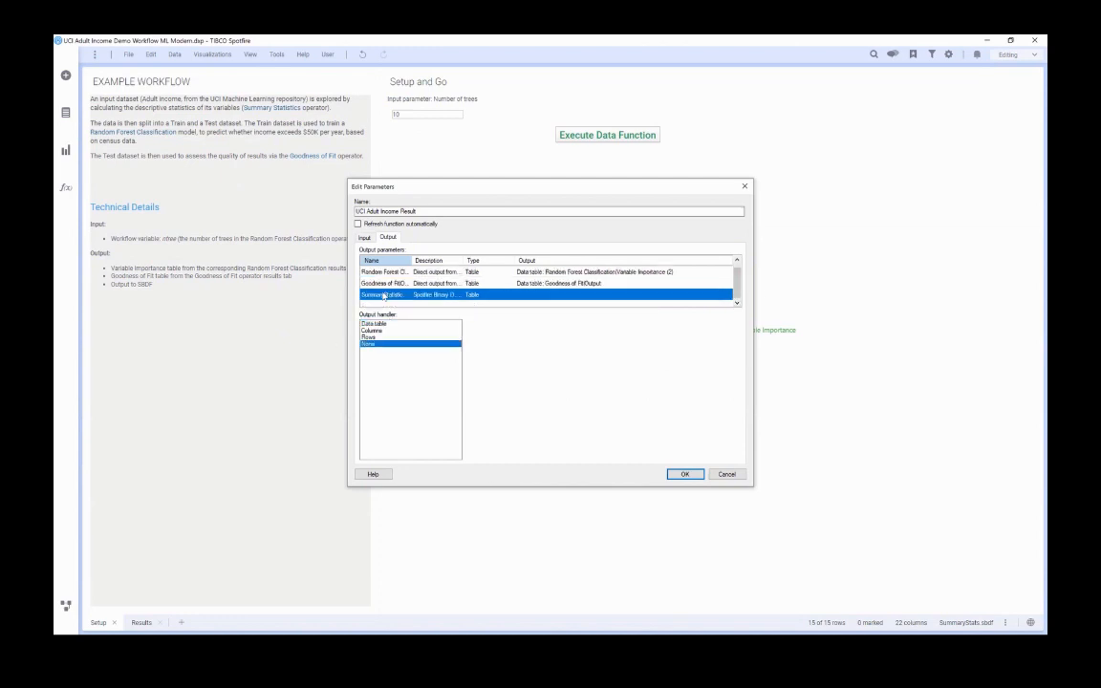
left_click(373, 323)
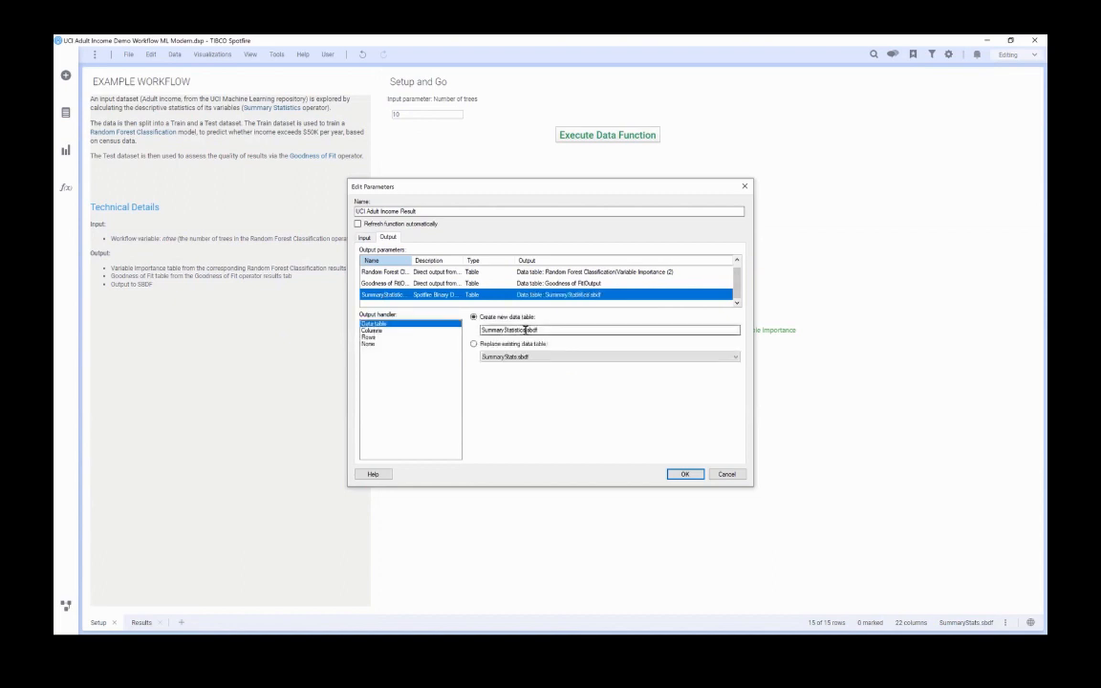
left_click(683, 474)
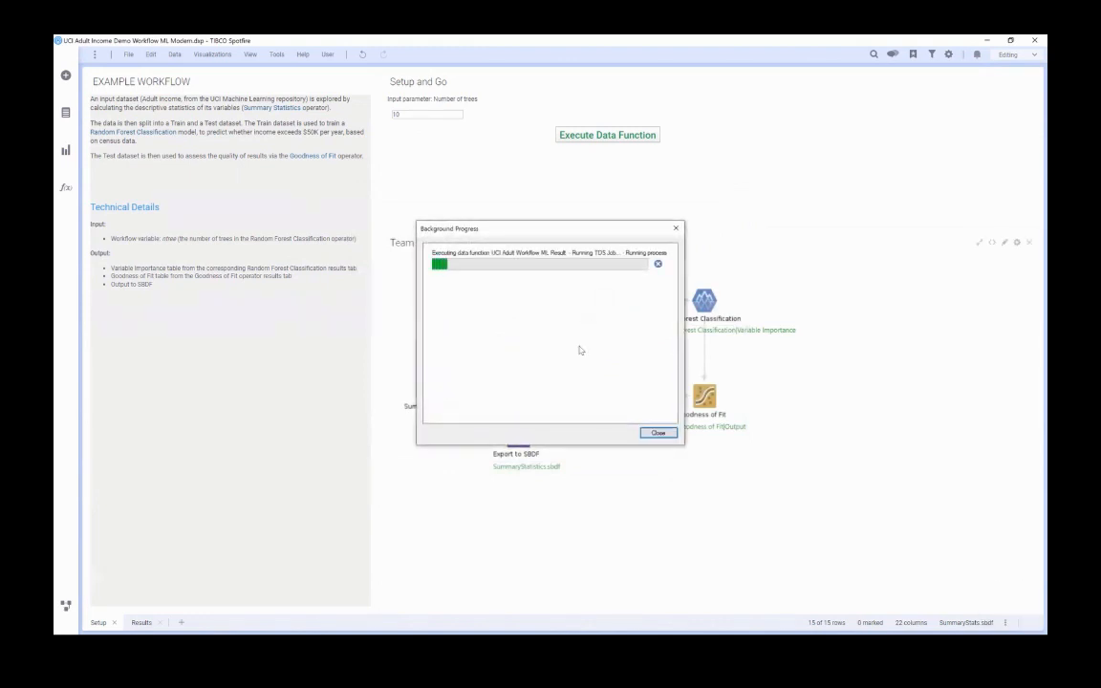
left_click(655, 433)
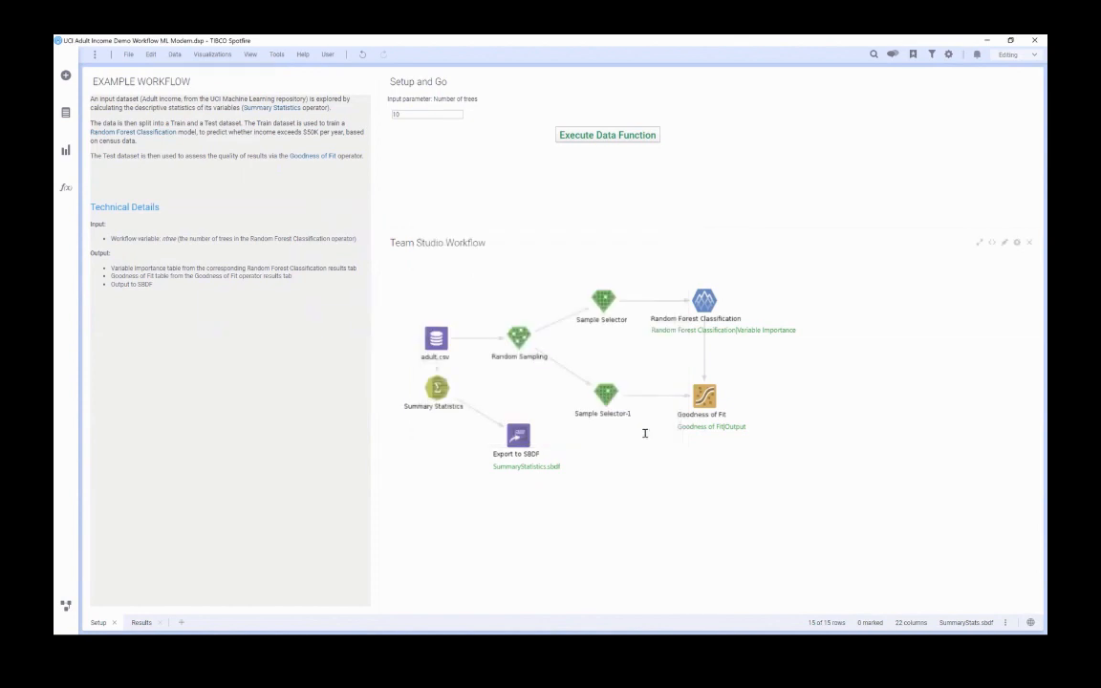